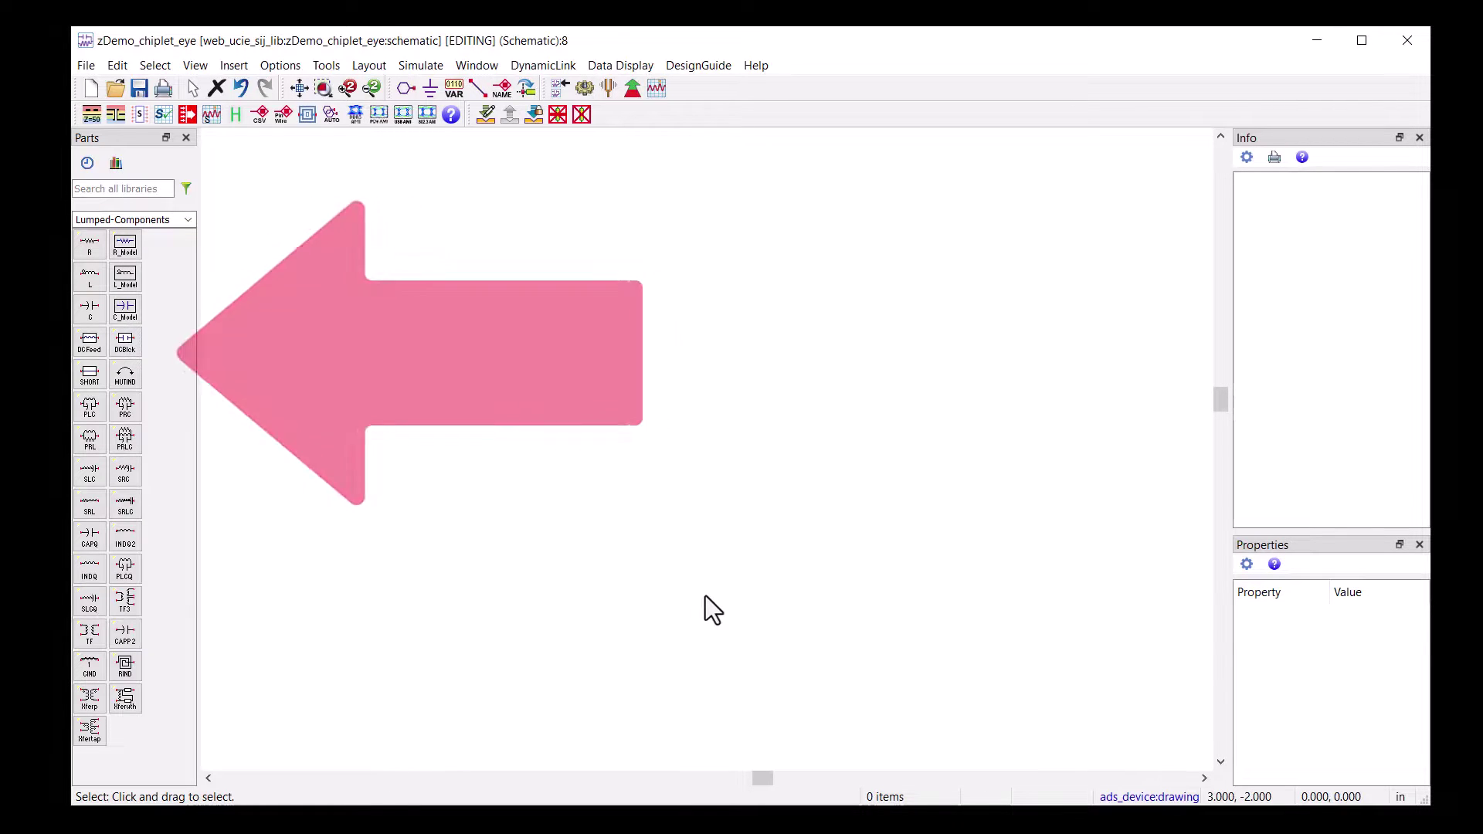
Step: Switch the Parts palette to Simulation-Chiplet PHY Designer
{"action": "left_click", "coordinate": [189, 220]}
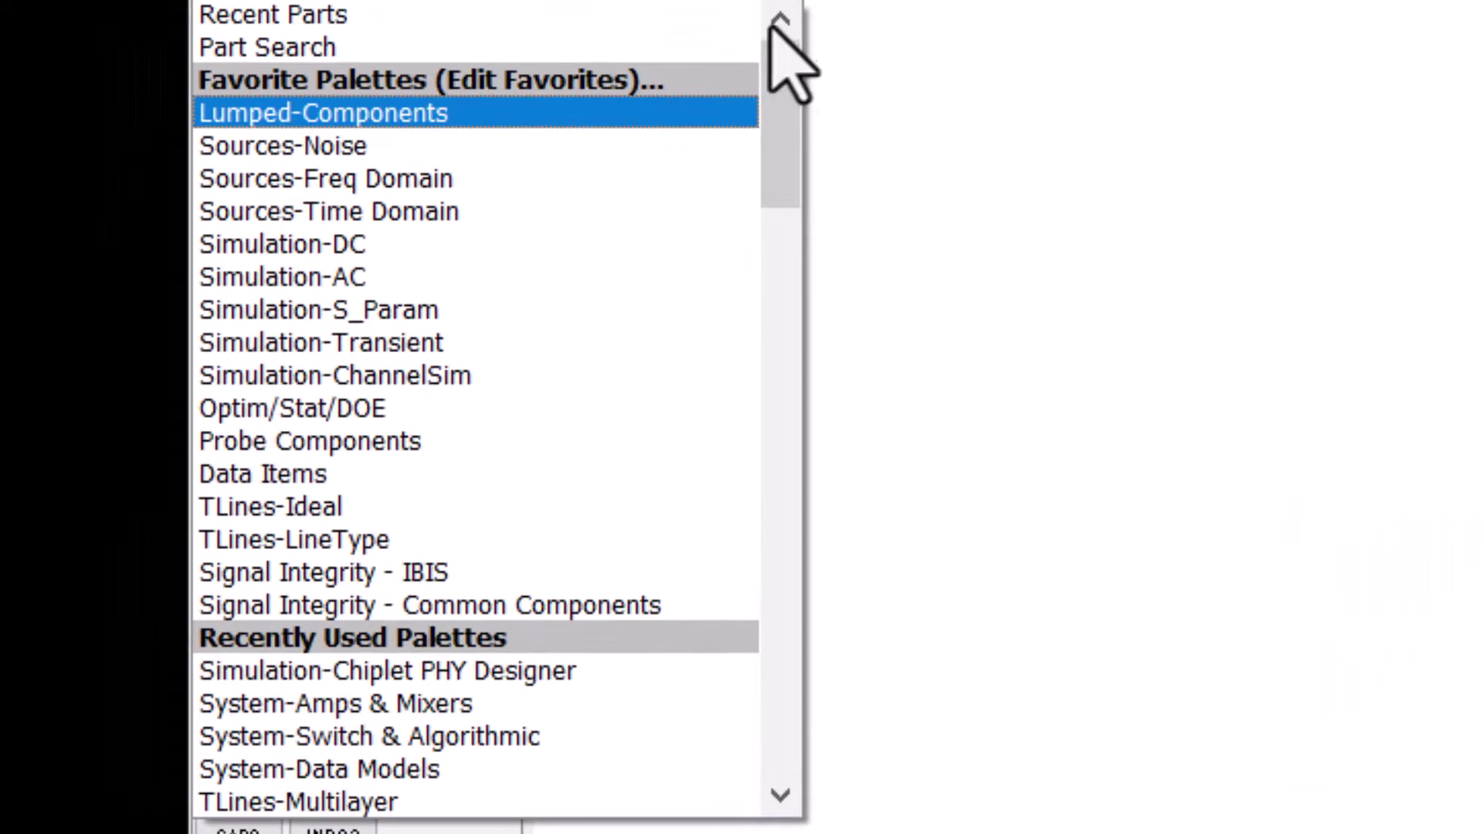
{"action": "left_click_drag", "start_coordinate": [290, 236], "coordinate": [280, 357]}
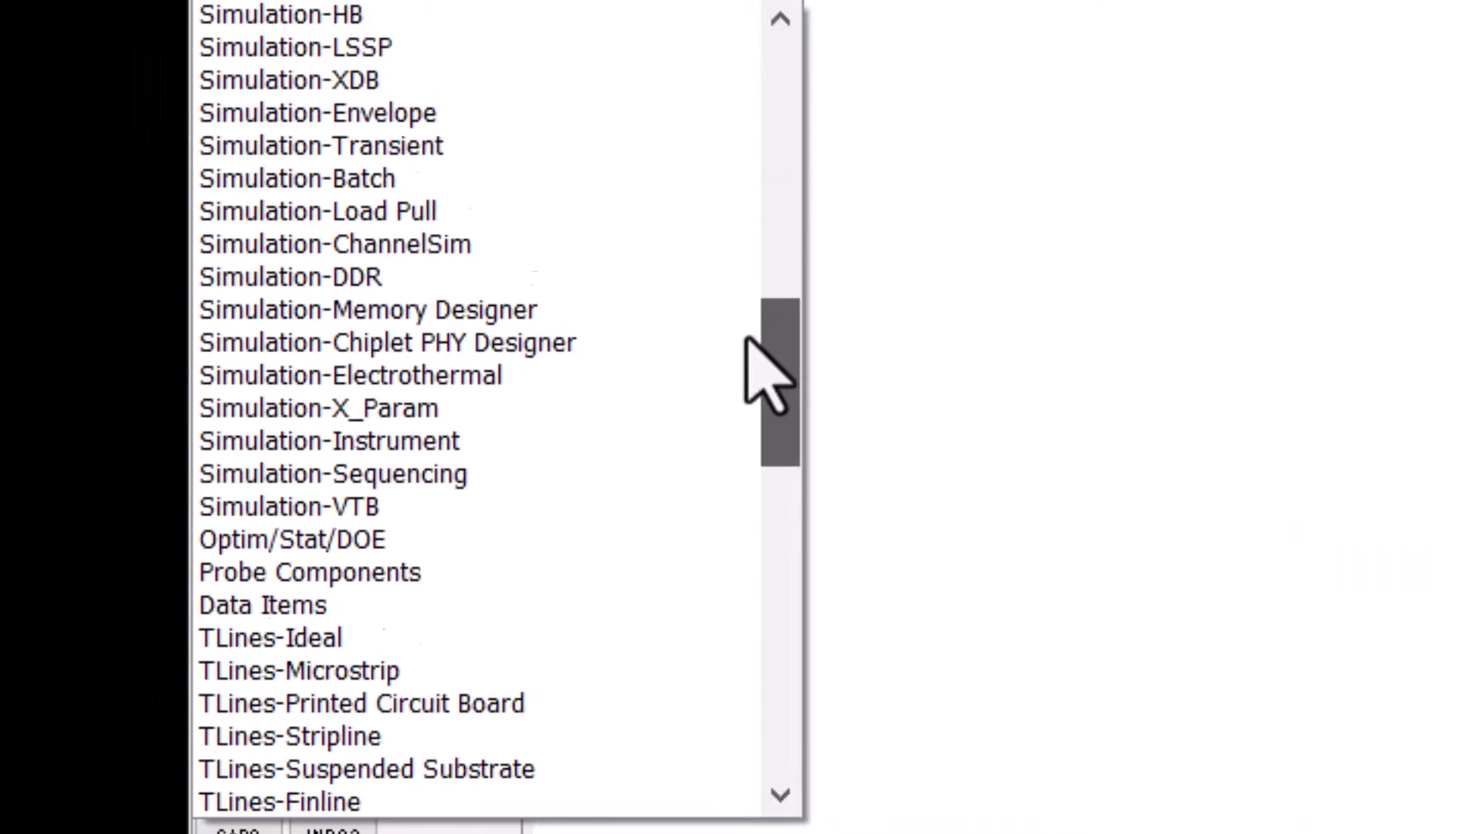
{"action": "left_click_drag", "start_coordinate": [748, 340], "coordinate": [748, 358]}
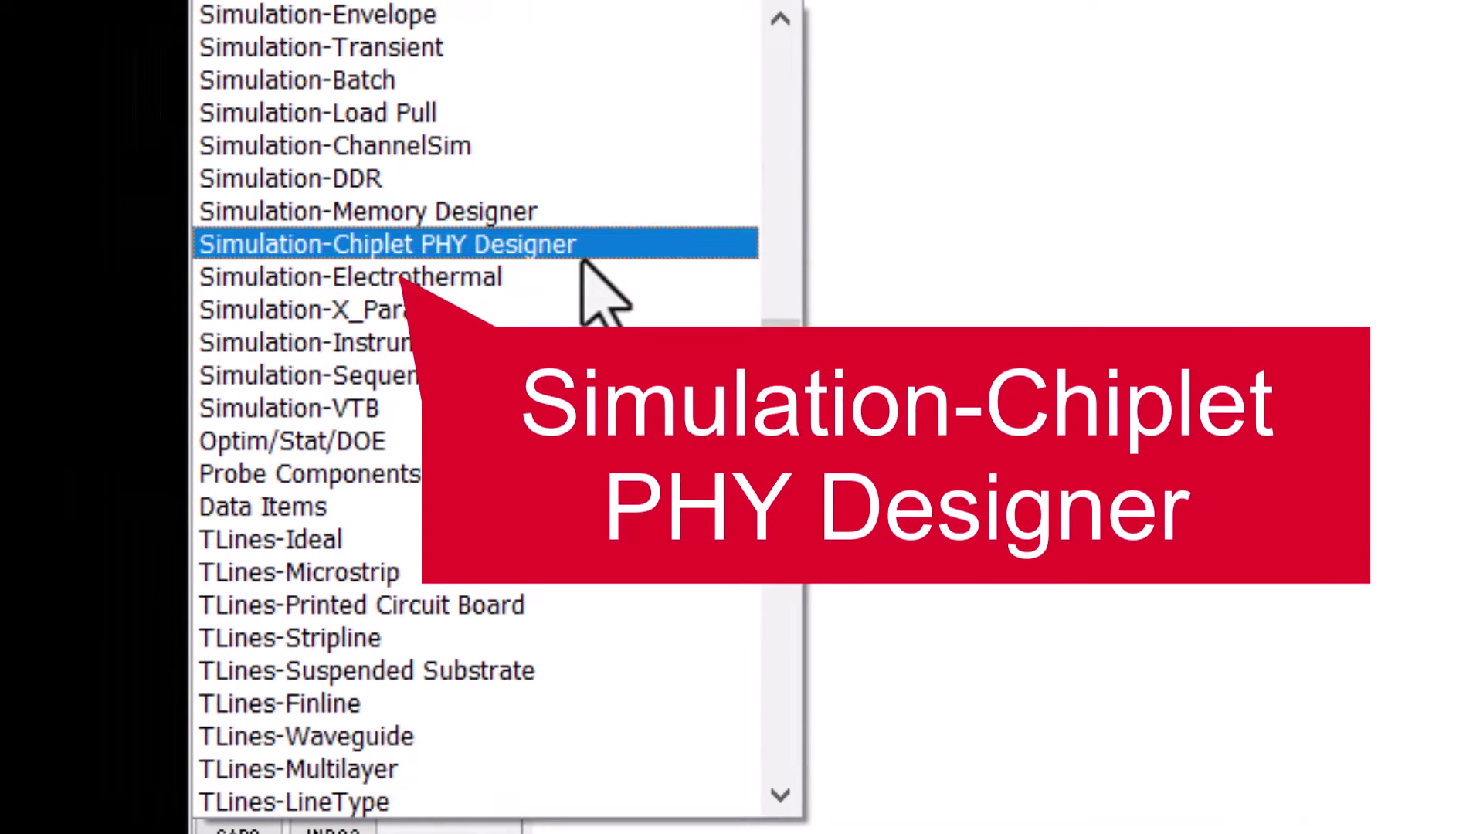
{"action": "left_click", "coordinate": [585, 257]}
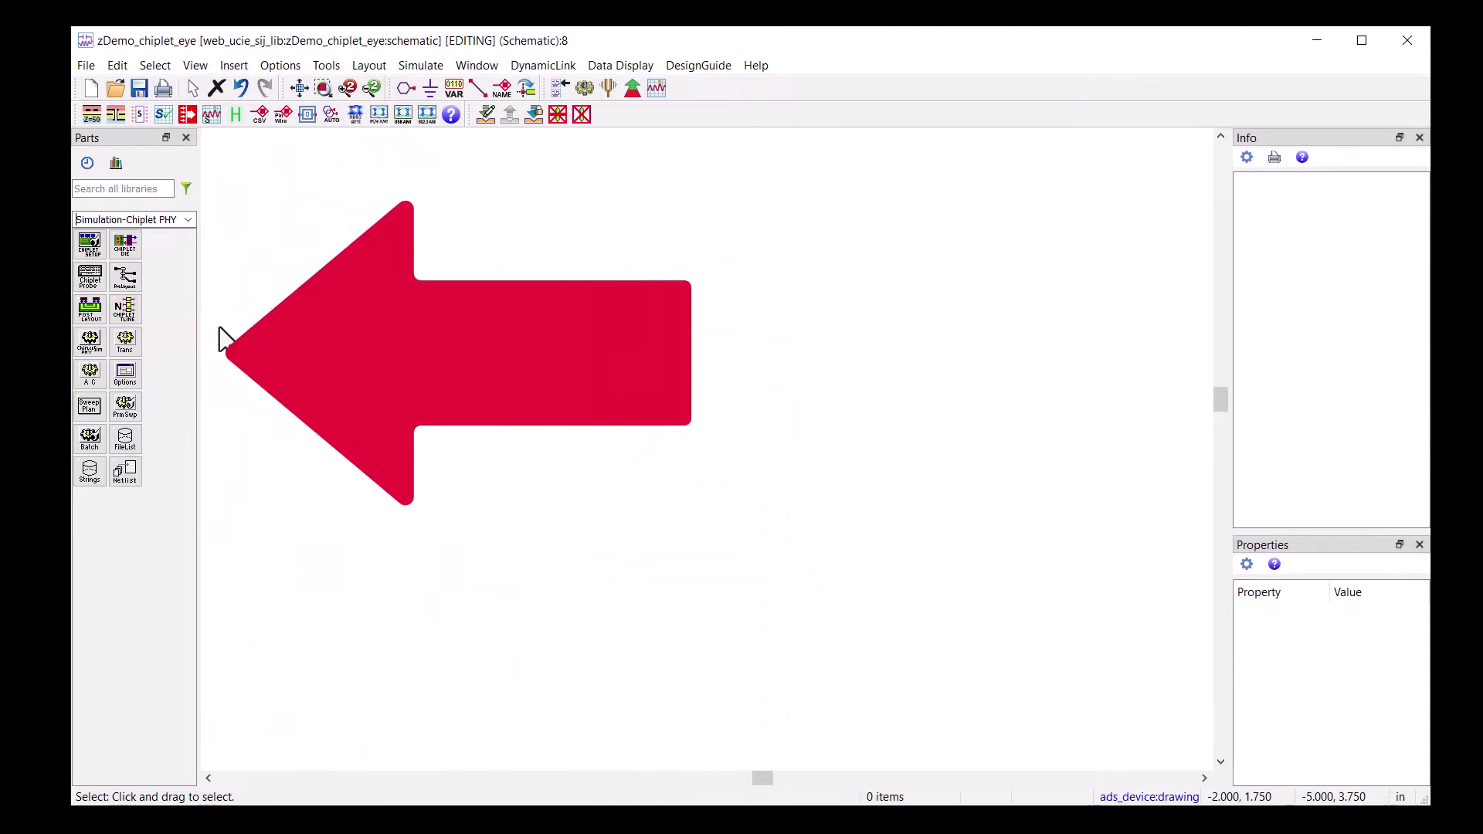
Step: Place a Chiplet PHY Setup and a Chiplet PHY Simulator, and open the setup for DataRate 8
{"action": "left_click", "coordinate": [90, 245]}
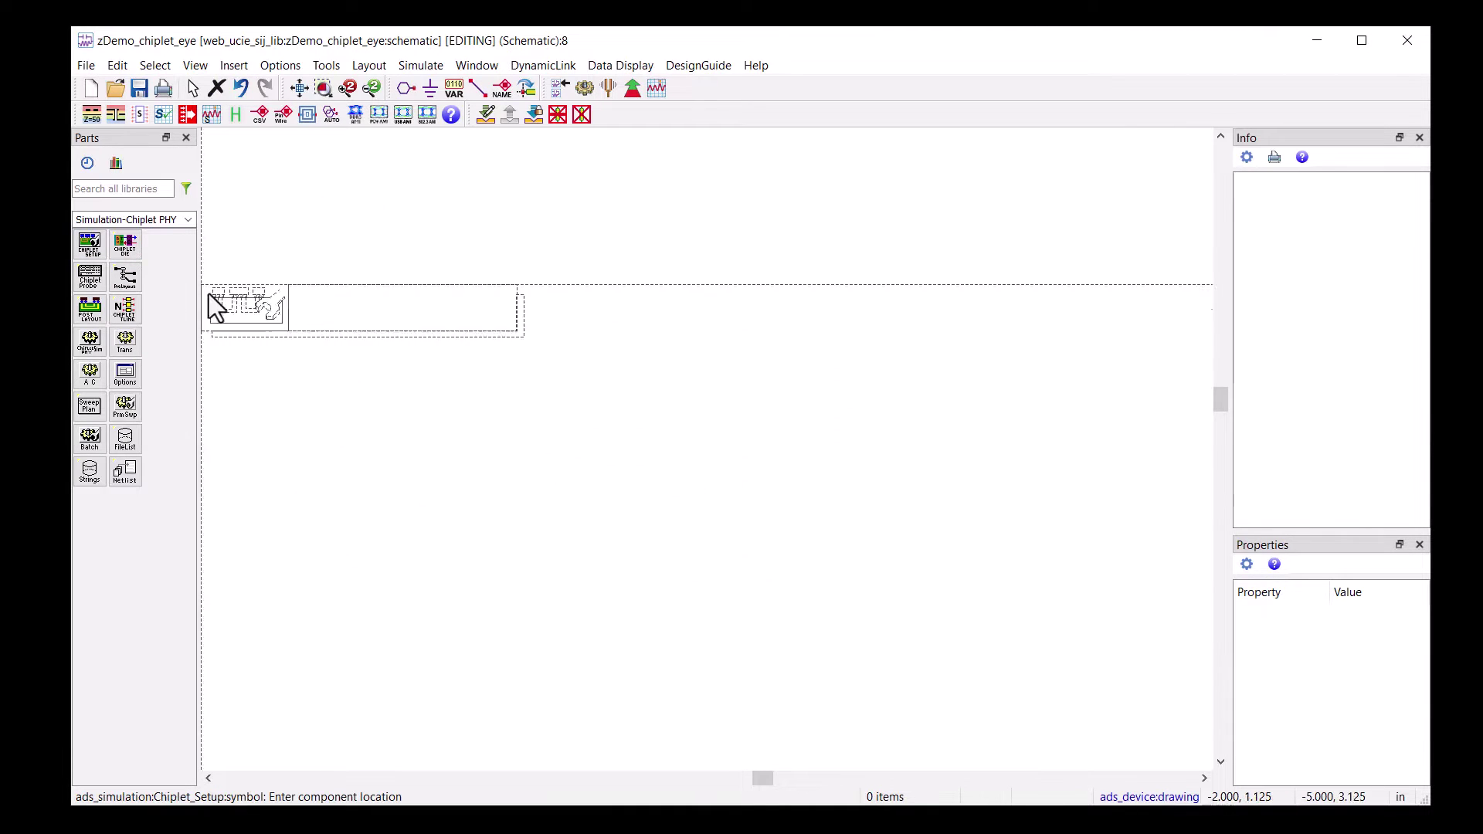
{"action": "left_click", "coordinate": [209, 294]}
{"action": "left_click", "coordinate": [103, 346]}
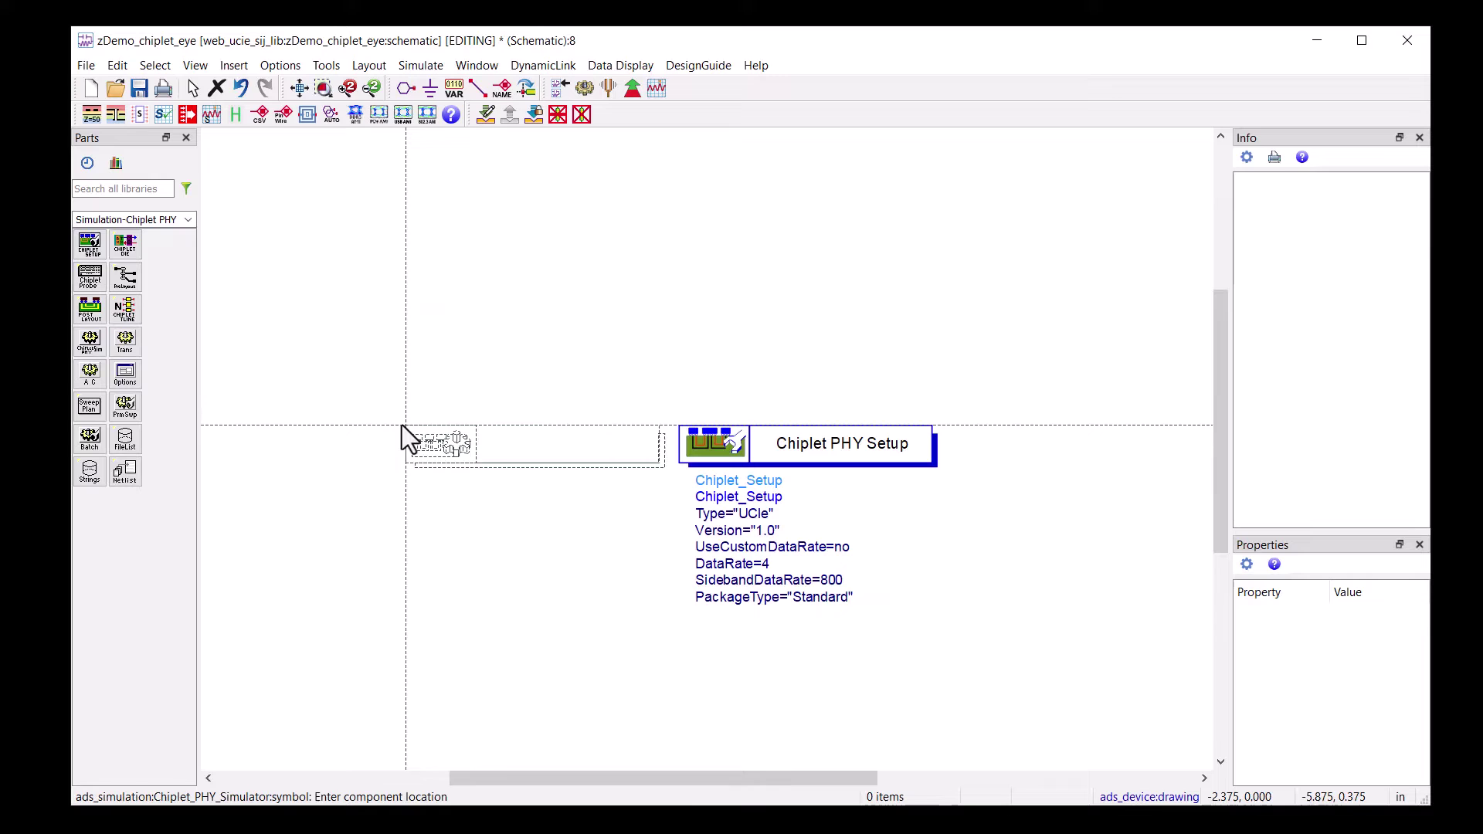
{"action": "left_click", "coordinate": [368, 423]}
{"action": "key", "text": "Escape"}
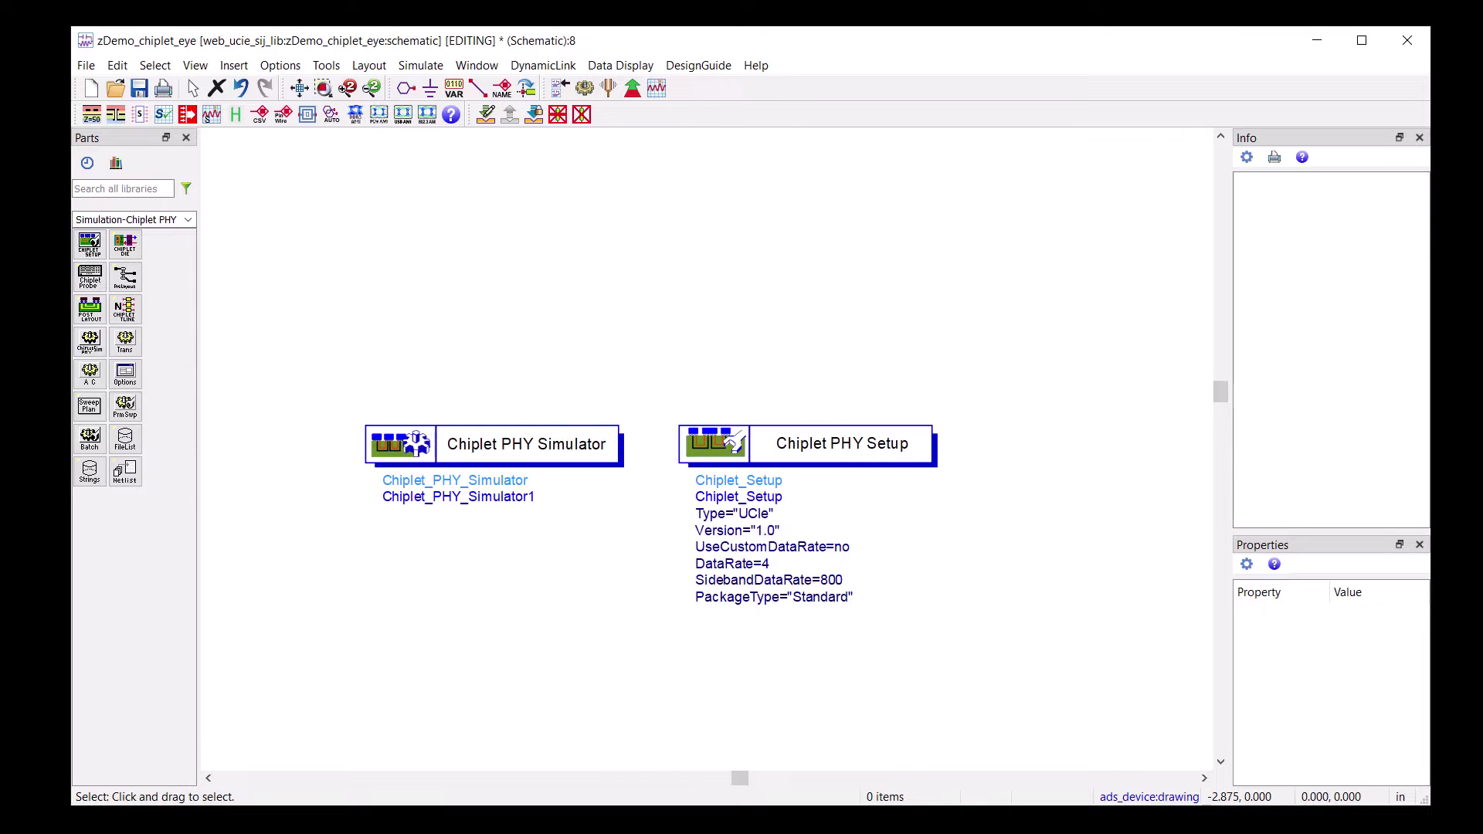
{"action": "double_click", "coordinate": [788, 468]}
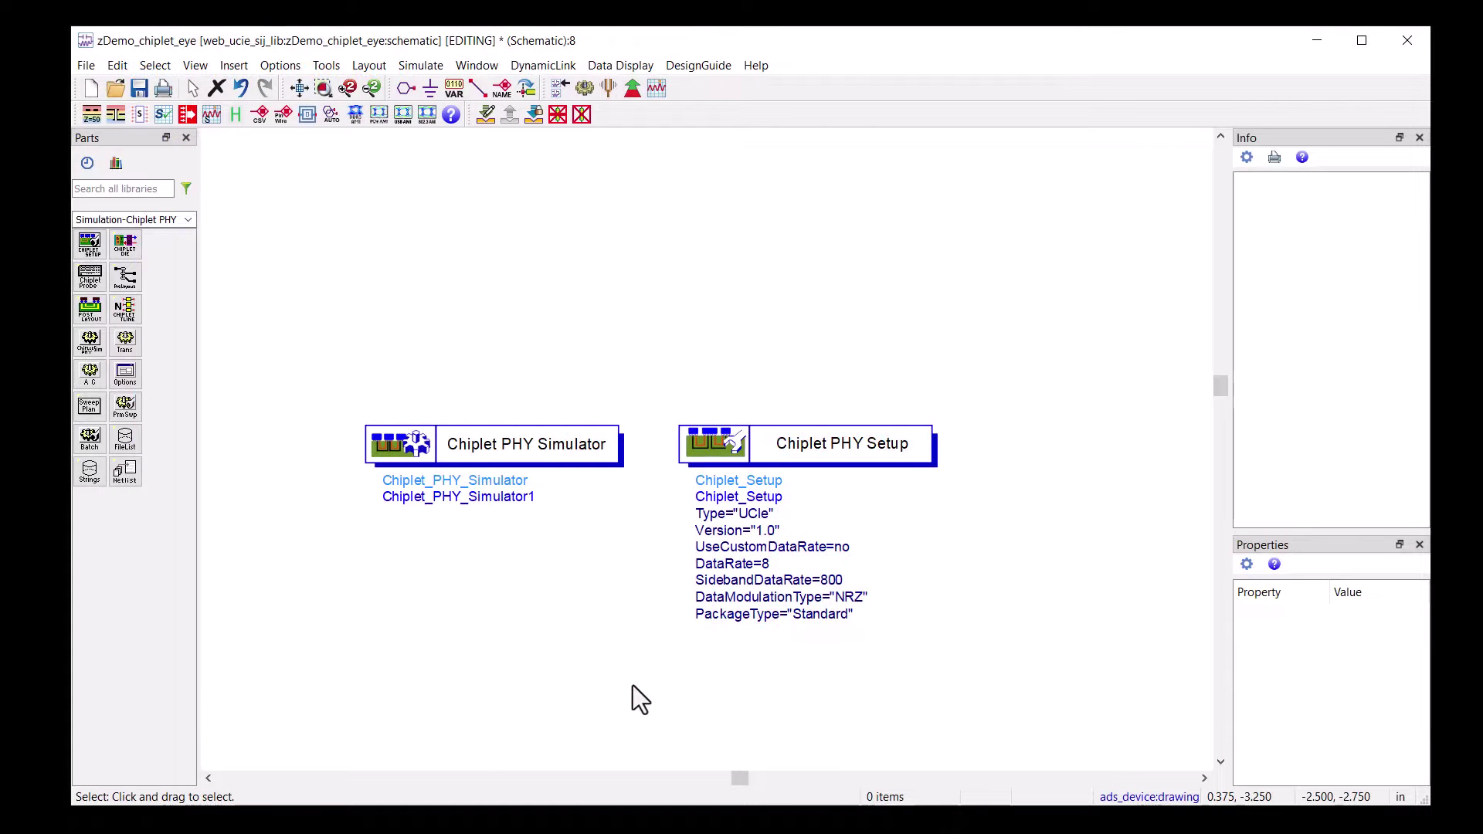
Step: Place a Chiplet Post-Layout block above the PHY components using an SIPro generated cell (.sio file)
{"action": "left_click", "coordinate": [100, 317]}
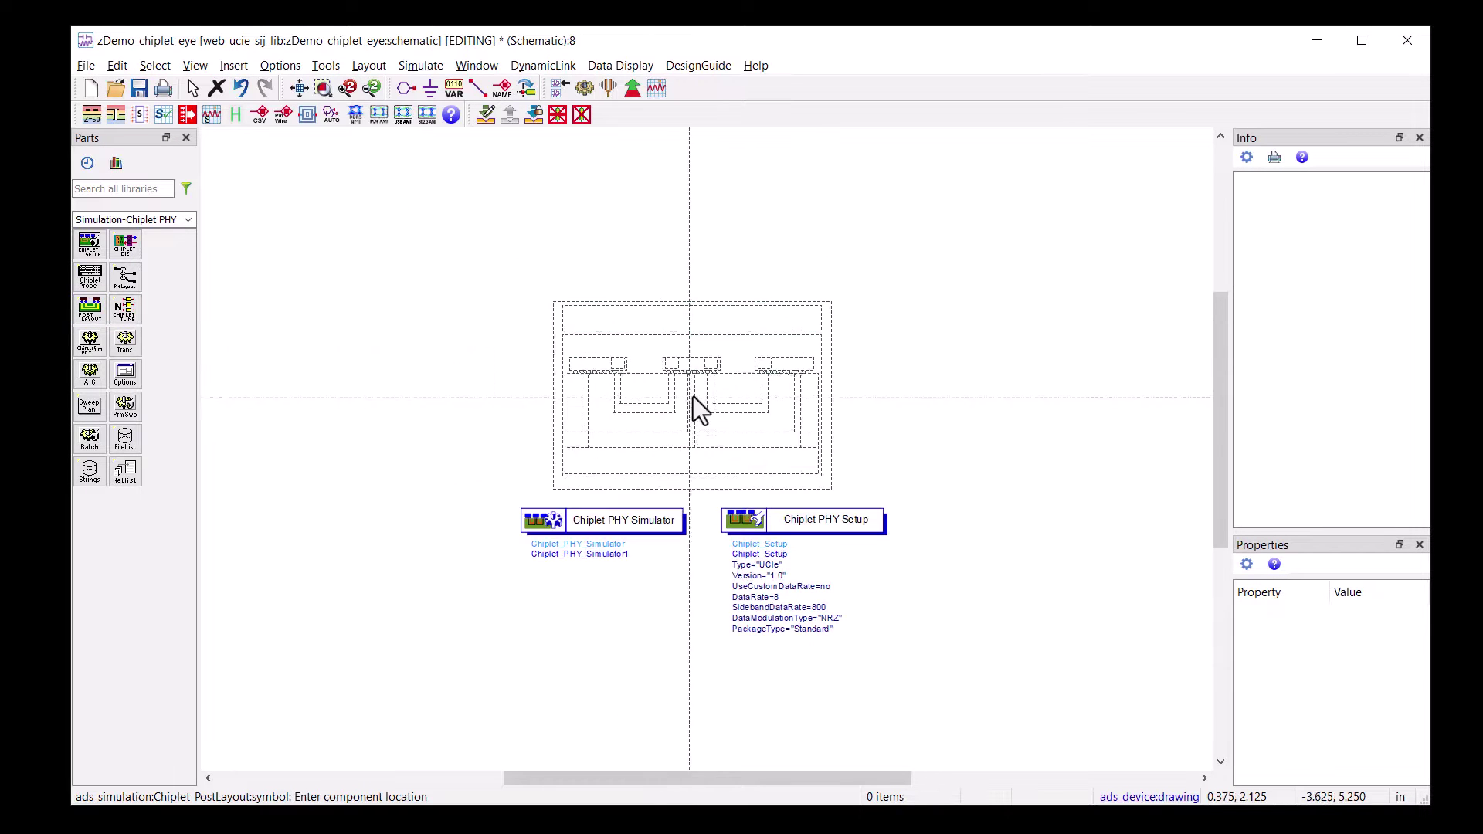
{"action": "left_click", "coordinate": [708, 353]}
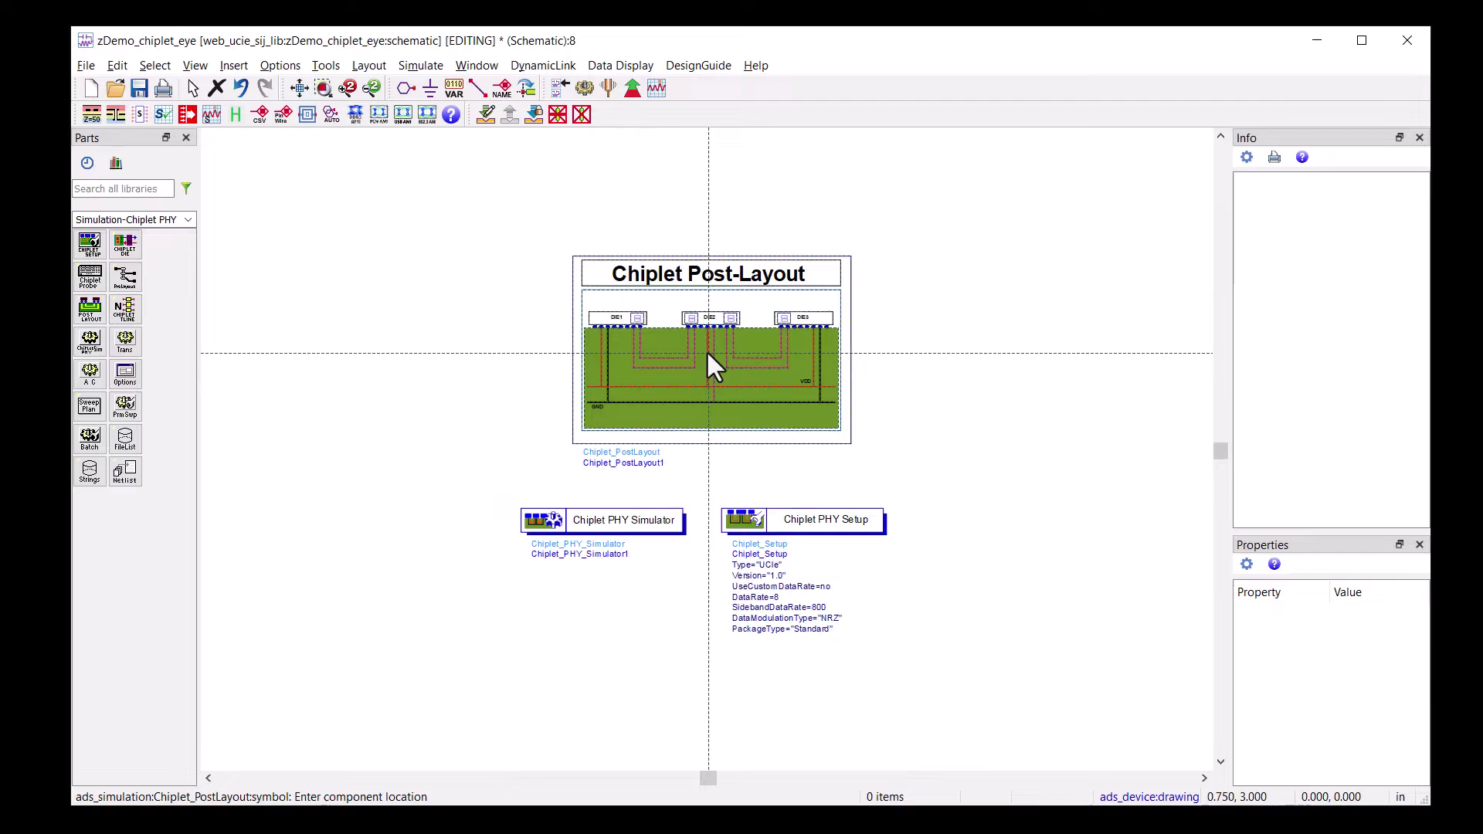
{"action": "key", "text": "Escape"}
{"action": "double_click", "coordinate": [706, 350]}
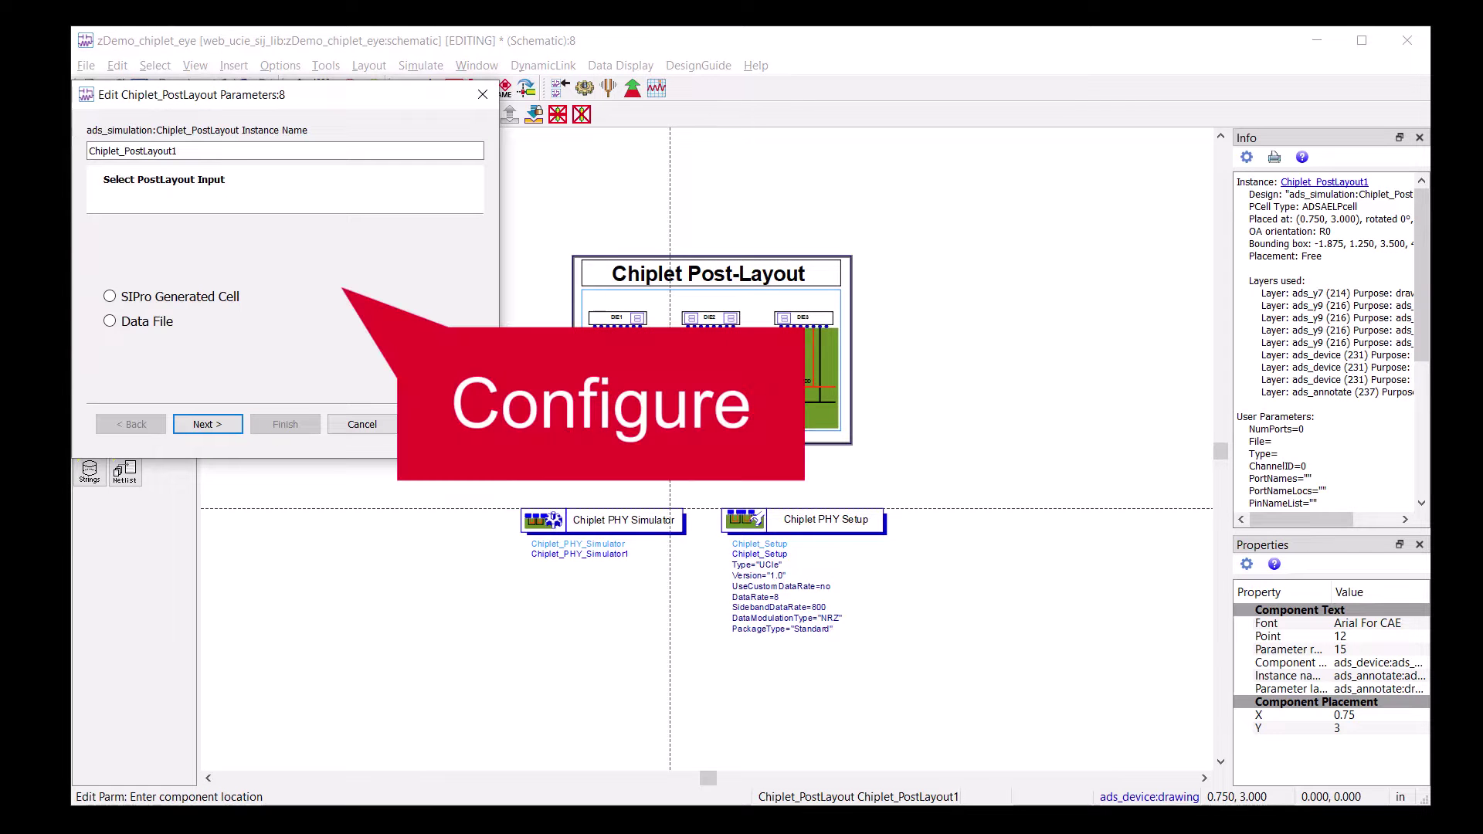
{"action": "left_click", "coordinate": [203, 304]}
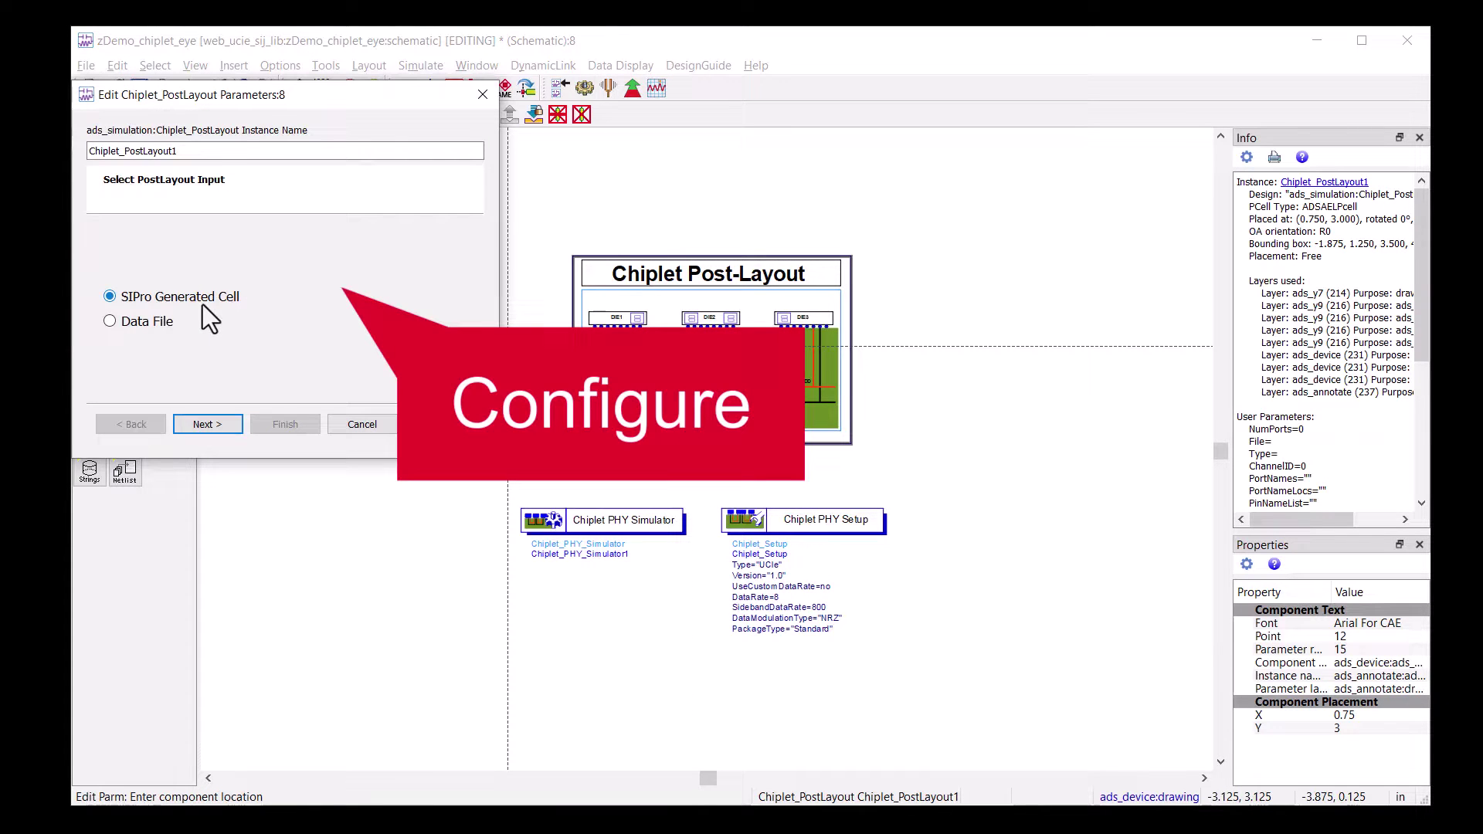
{"action": "left_click", "coordinate": [200, 417]}
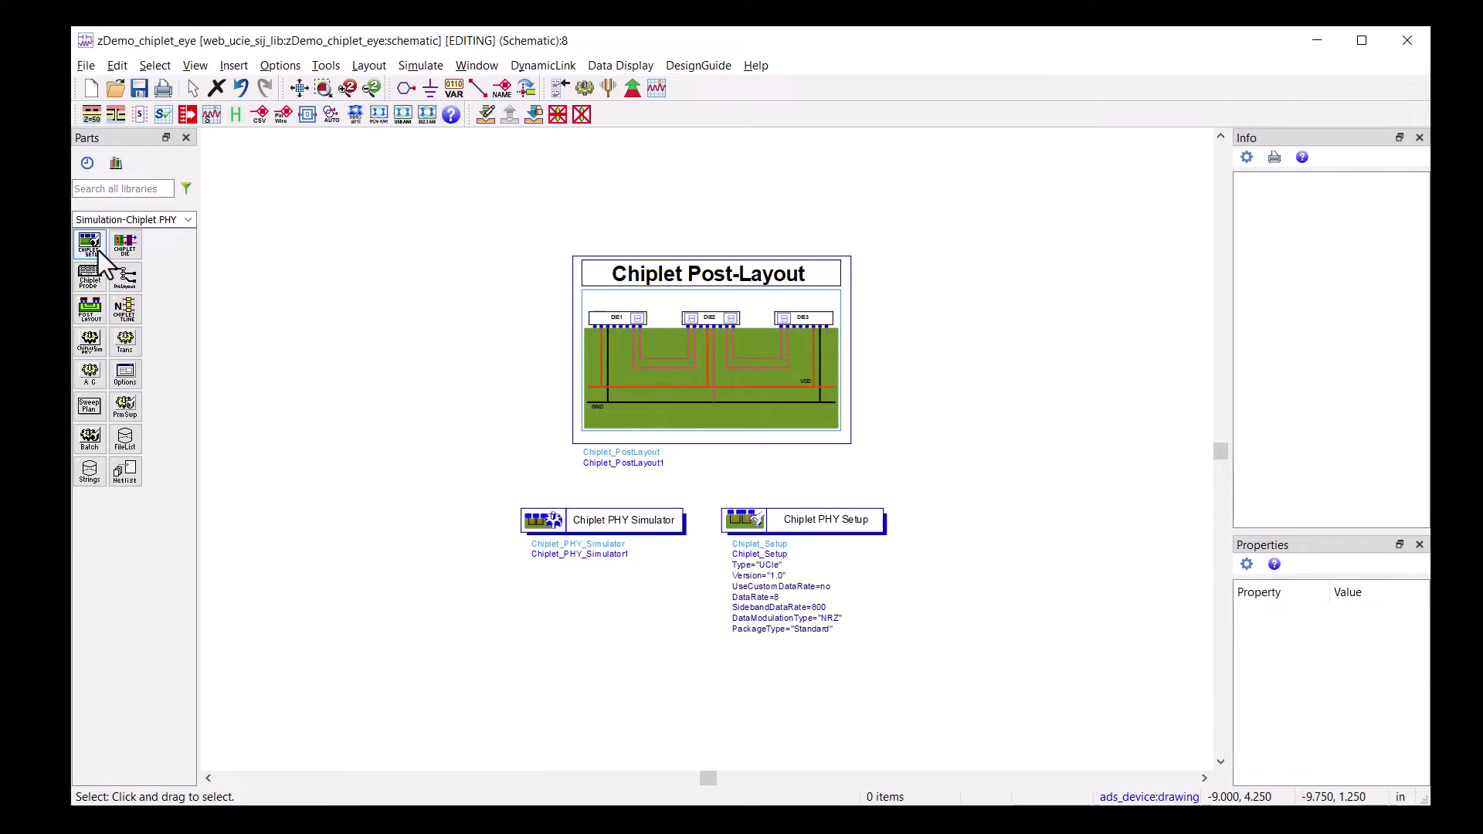
Step: Place a Chiplet Die left of the channel using chiplet_v1.ibs, with TXDATA0–TXDATA15 models selected
{"action": "left_click", "coordinate": [121, 247]}
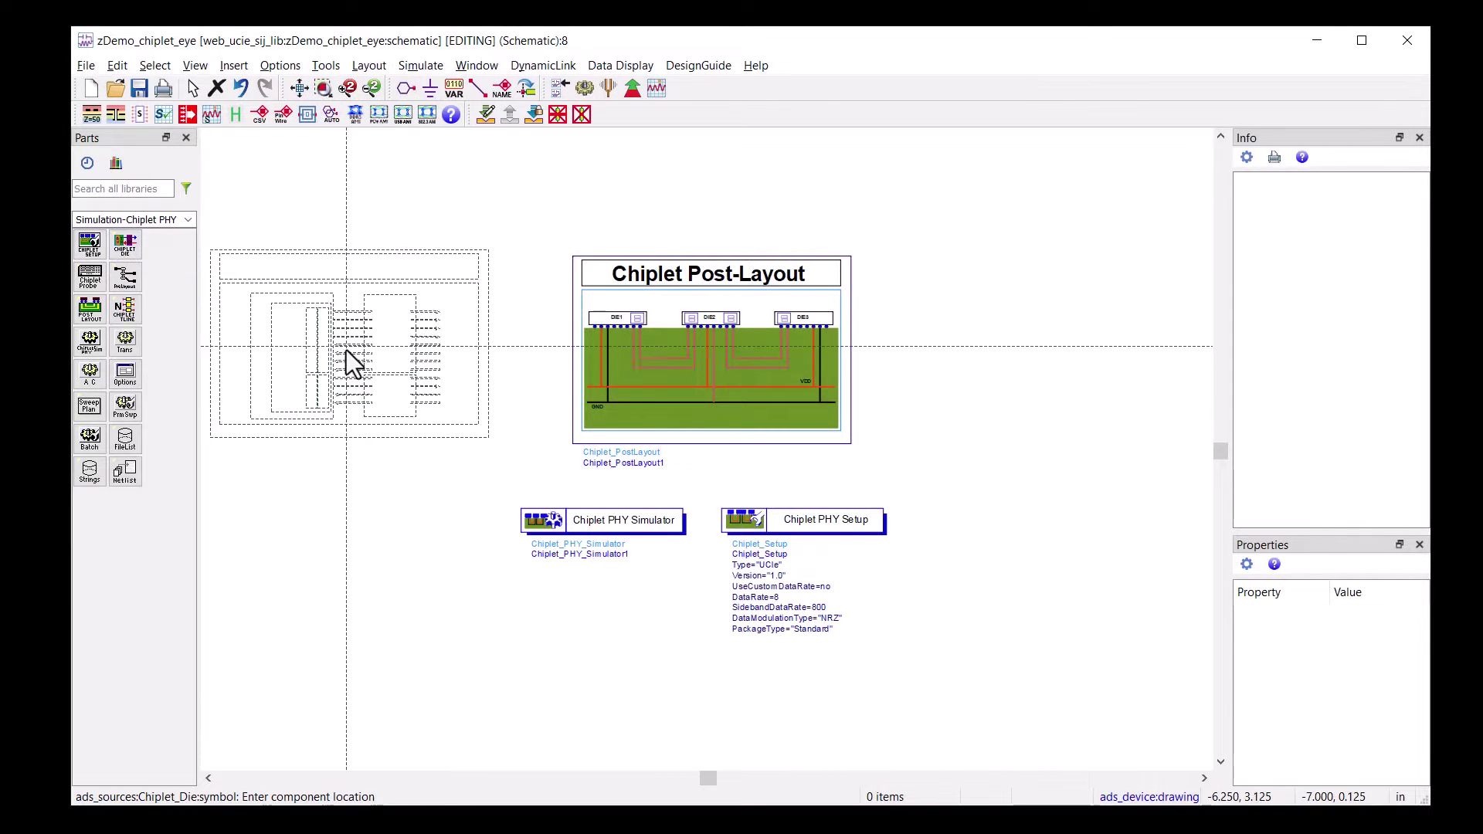
{"action": "left_click", "coordinate": [352, 352]}
{"action": "key", "text": "Escape"}
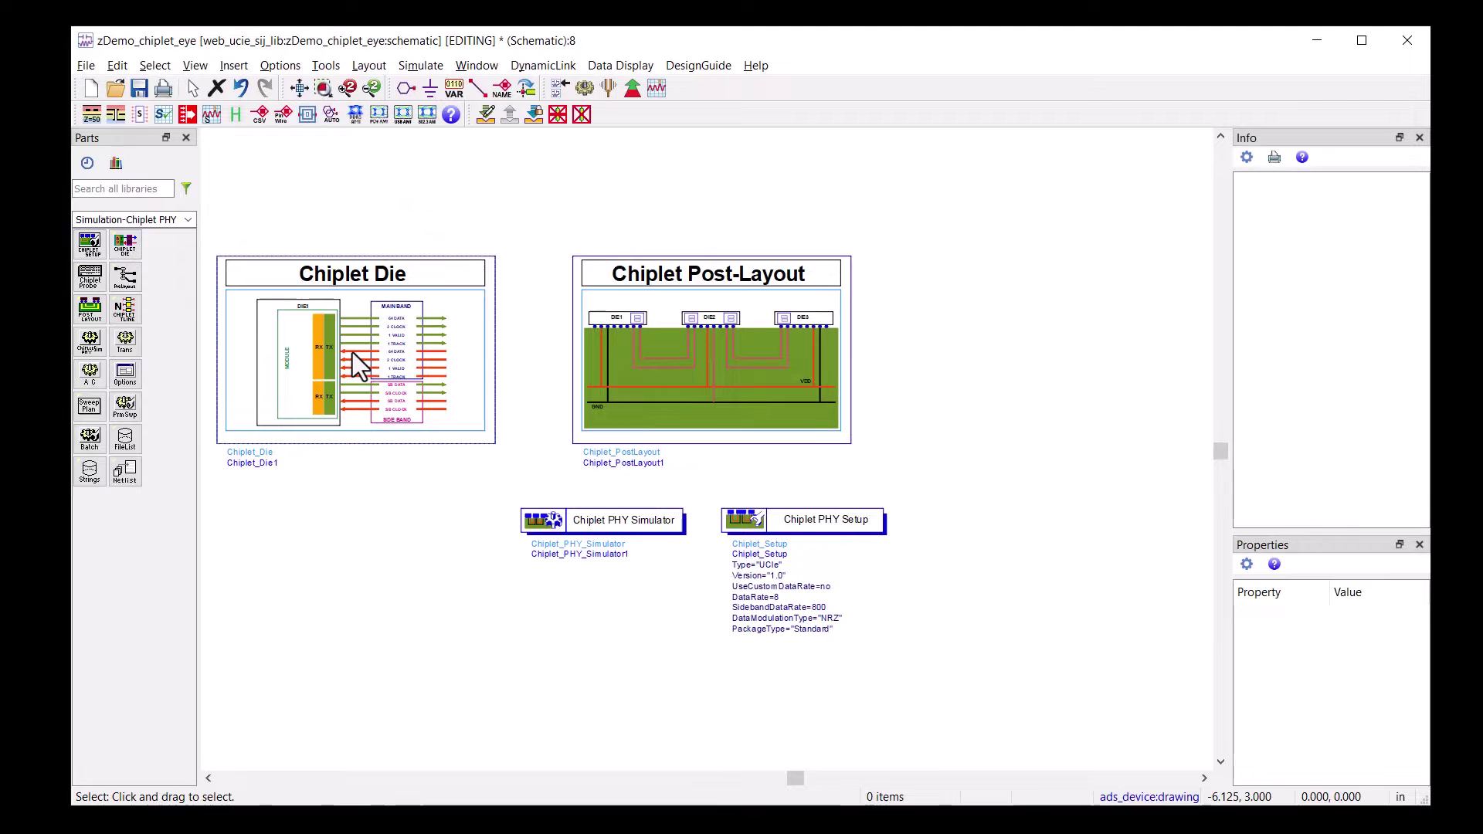
{"action": "double_click", "coordinate": [419, 349]}
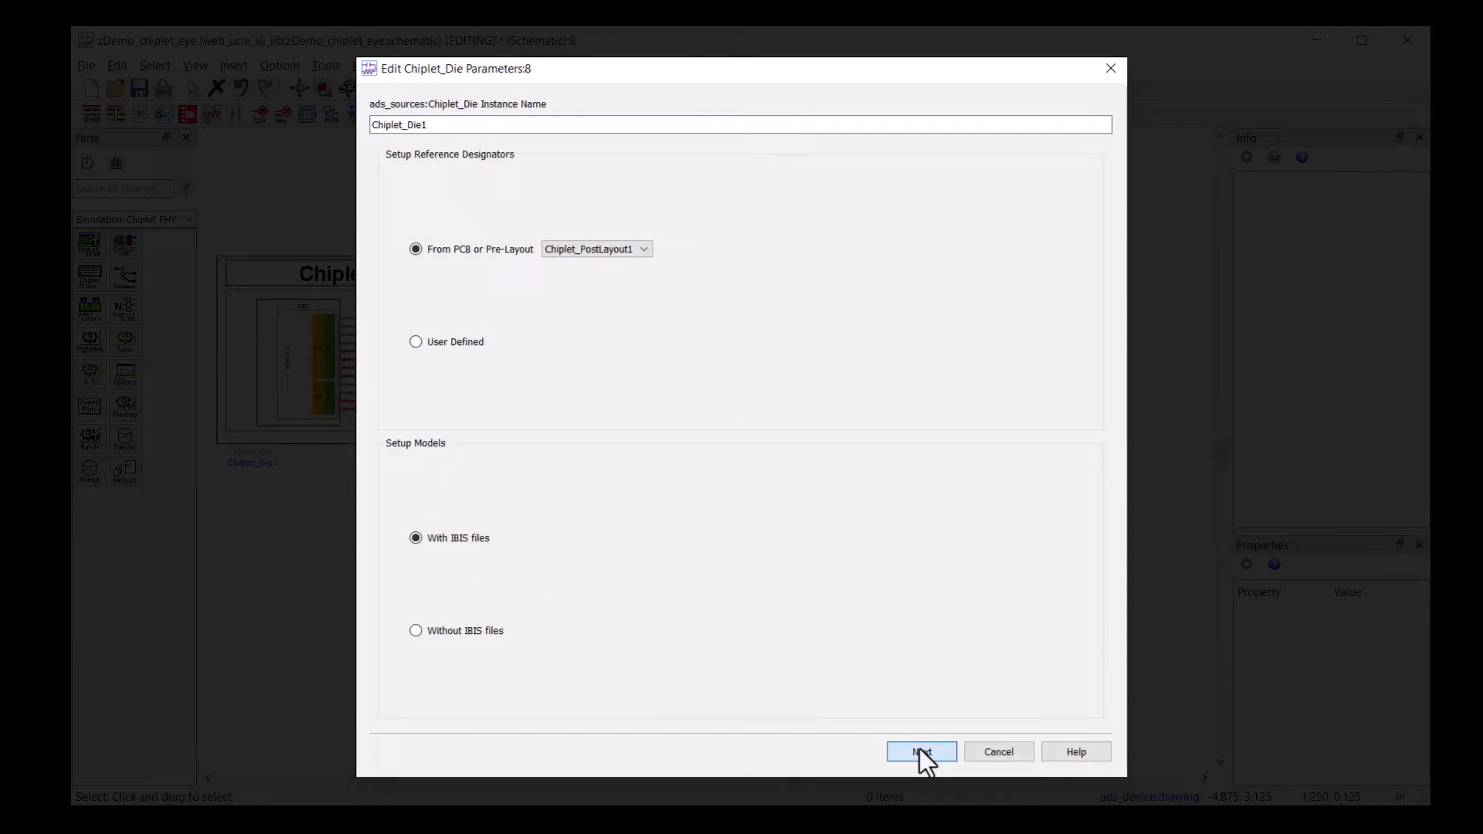
{"action": "left_click", "coordinate": [919, 748]}
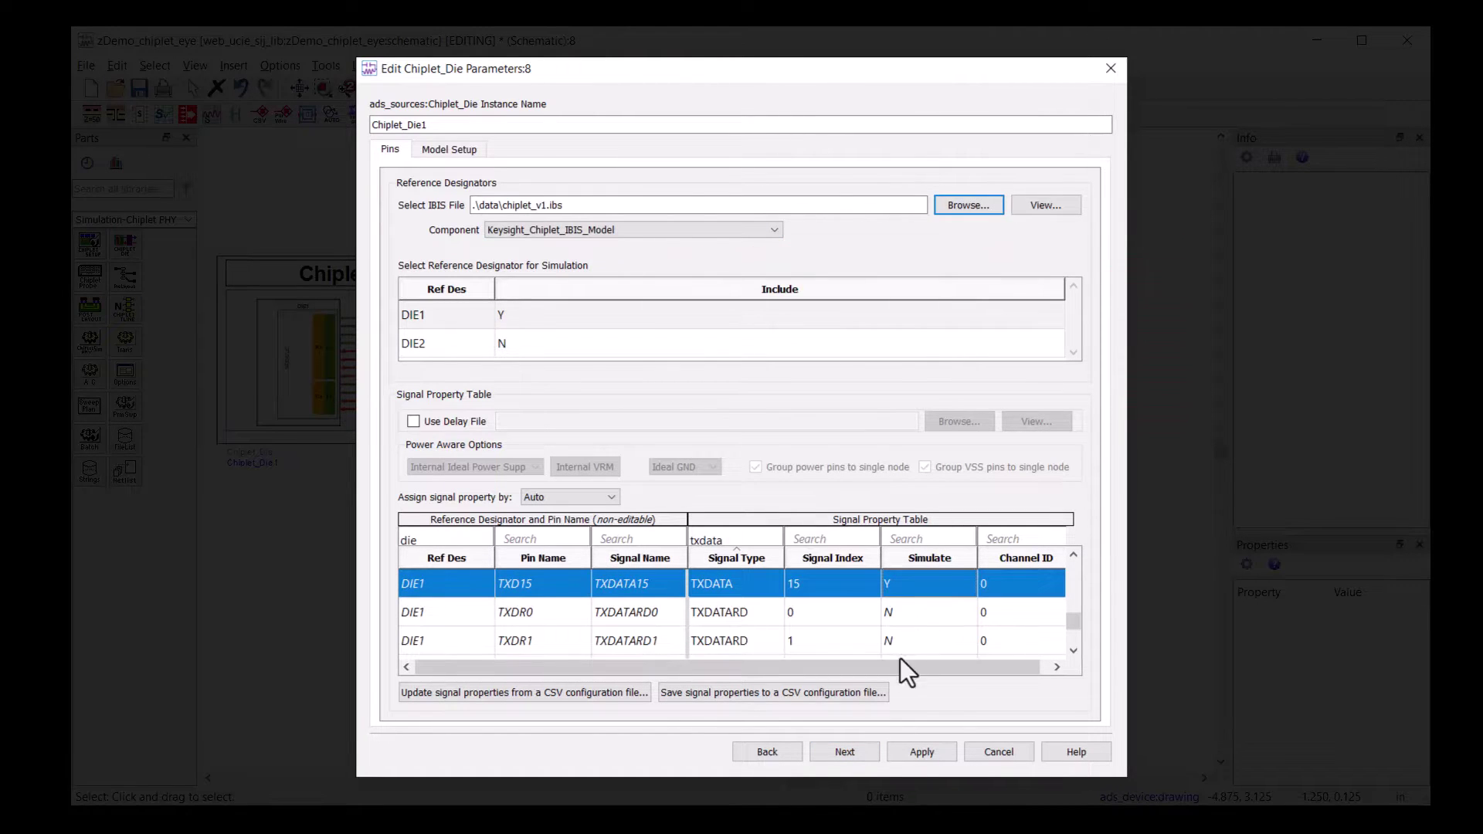
{"action": "left_click", "coordinate": [866, 748]}
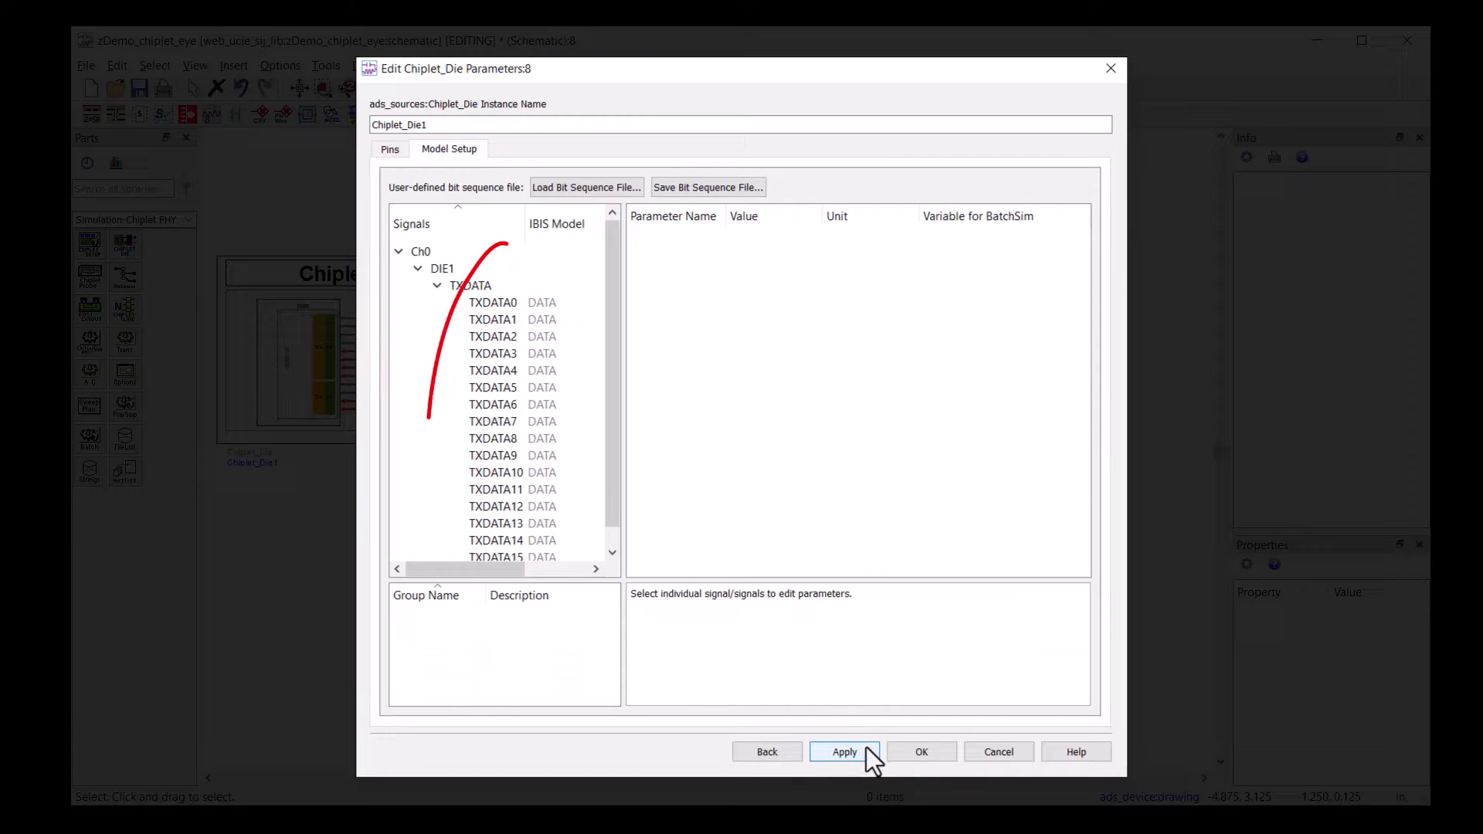
{"action": "left_click", "coordinate": [505, 306]}
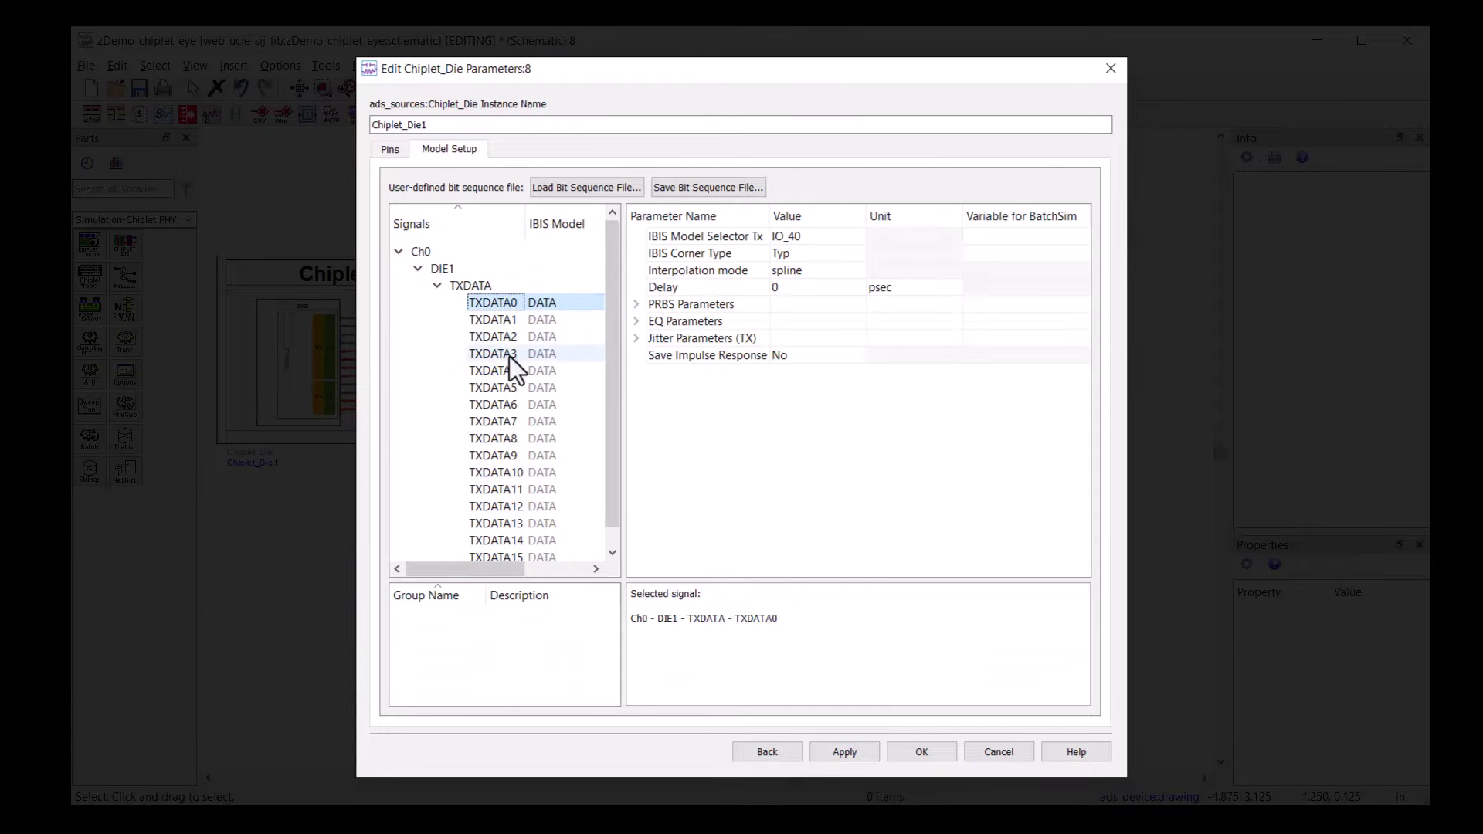
{"action": "left_click", "coordinate": [517, 550], "text": "shift"}
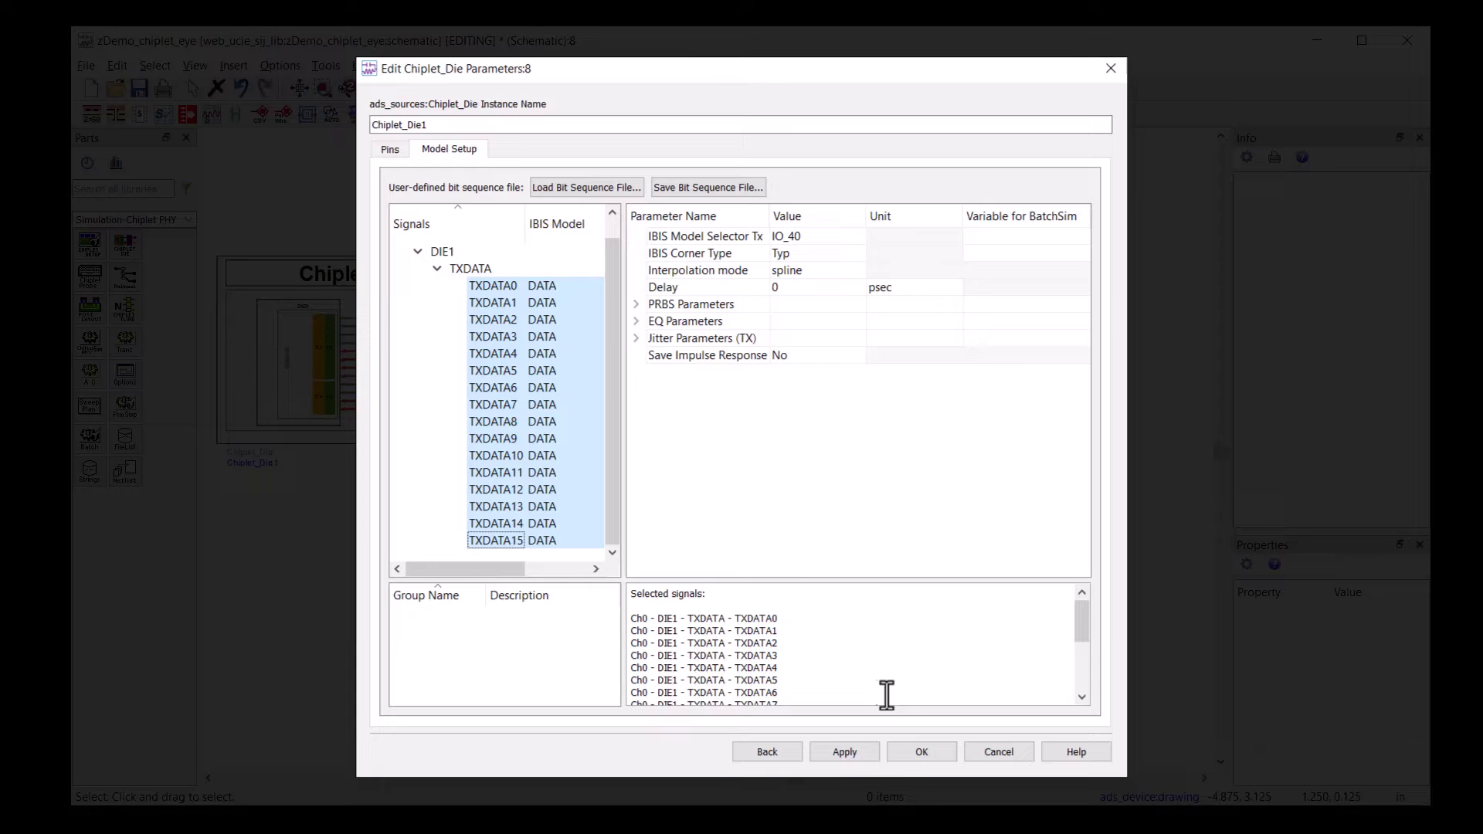
{"action": "left_click", "coordinate": [919, 751]}
Step: Place a second, mirrored Chiplet Die right of the post-layout block
{"action": "left_click", "coordinate": [125, 244]}
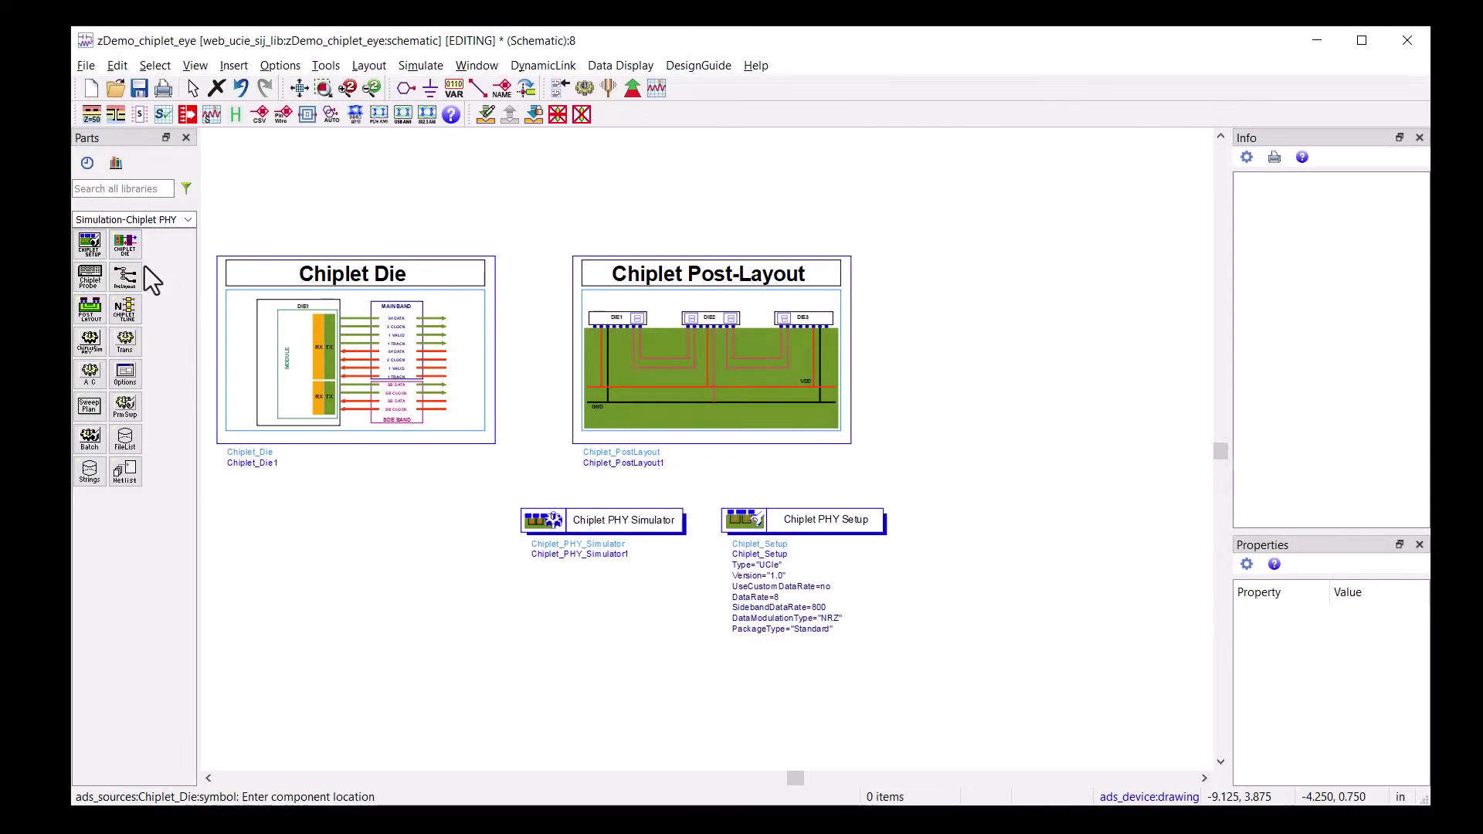
{"action": "left_click", "coordinate": [1044, 355]}
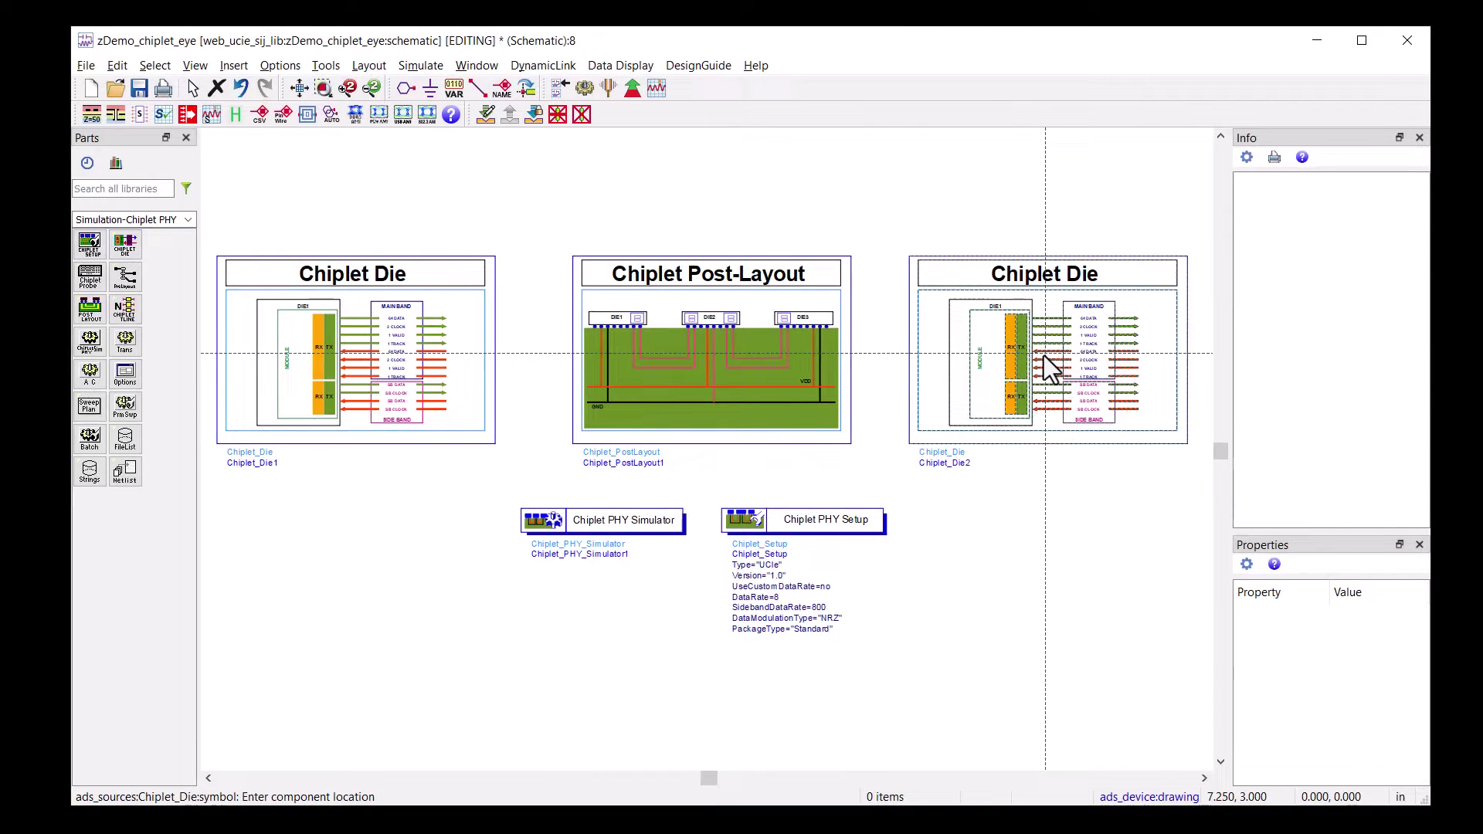
{"action": "key", "text": "Escape"}
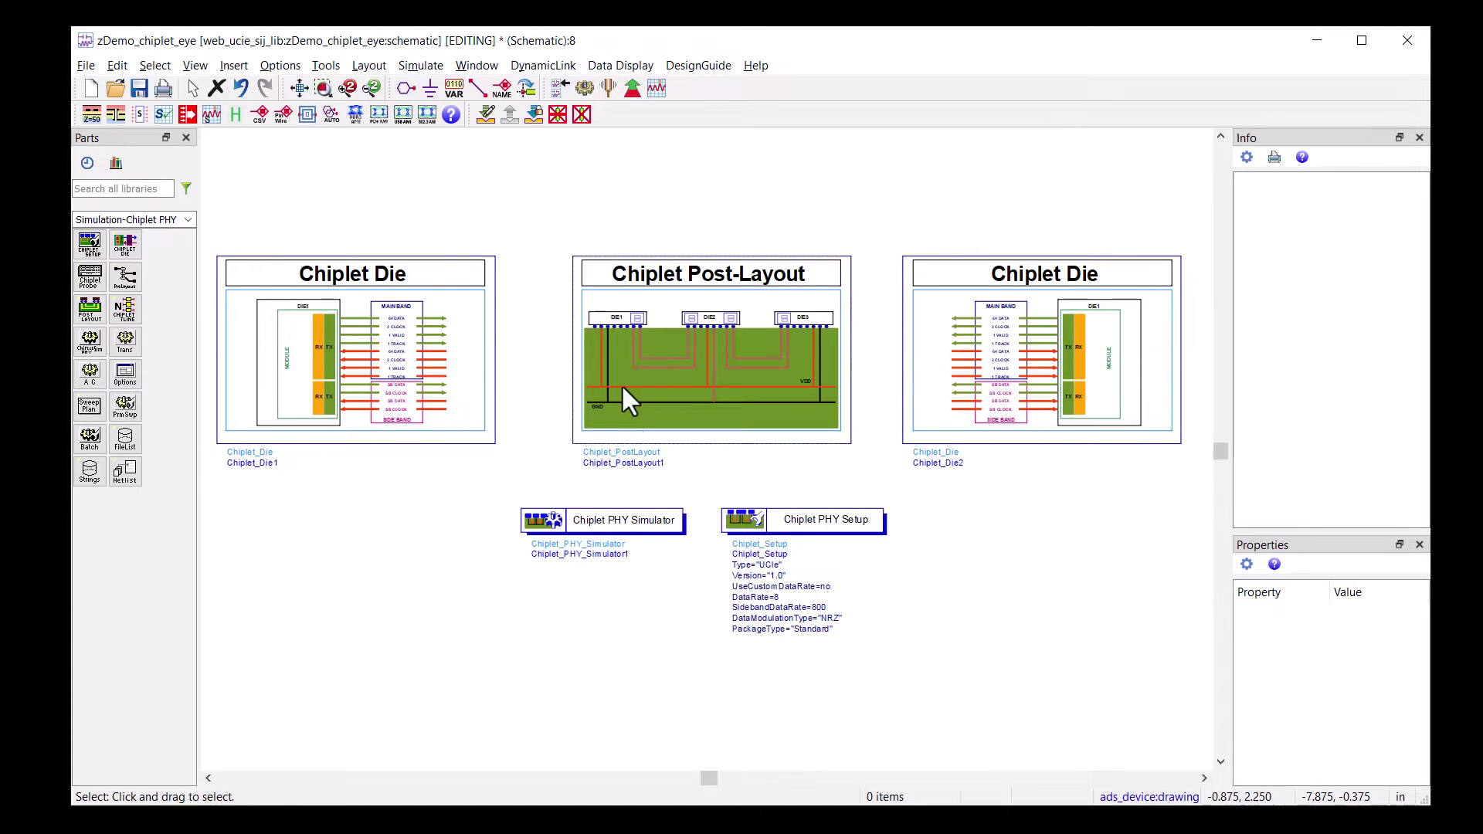
Step: Wire Chiplet_Die1 to Chiplet_PostLayout1 and the channel to Chiplet_Die2, connecting all signals
{"action": "left_click", "coordinate": [479, 90]}
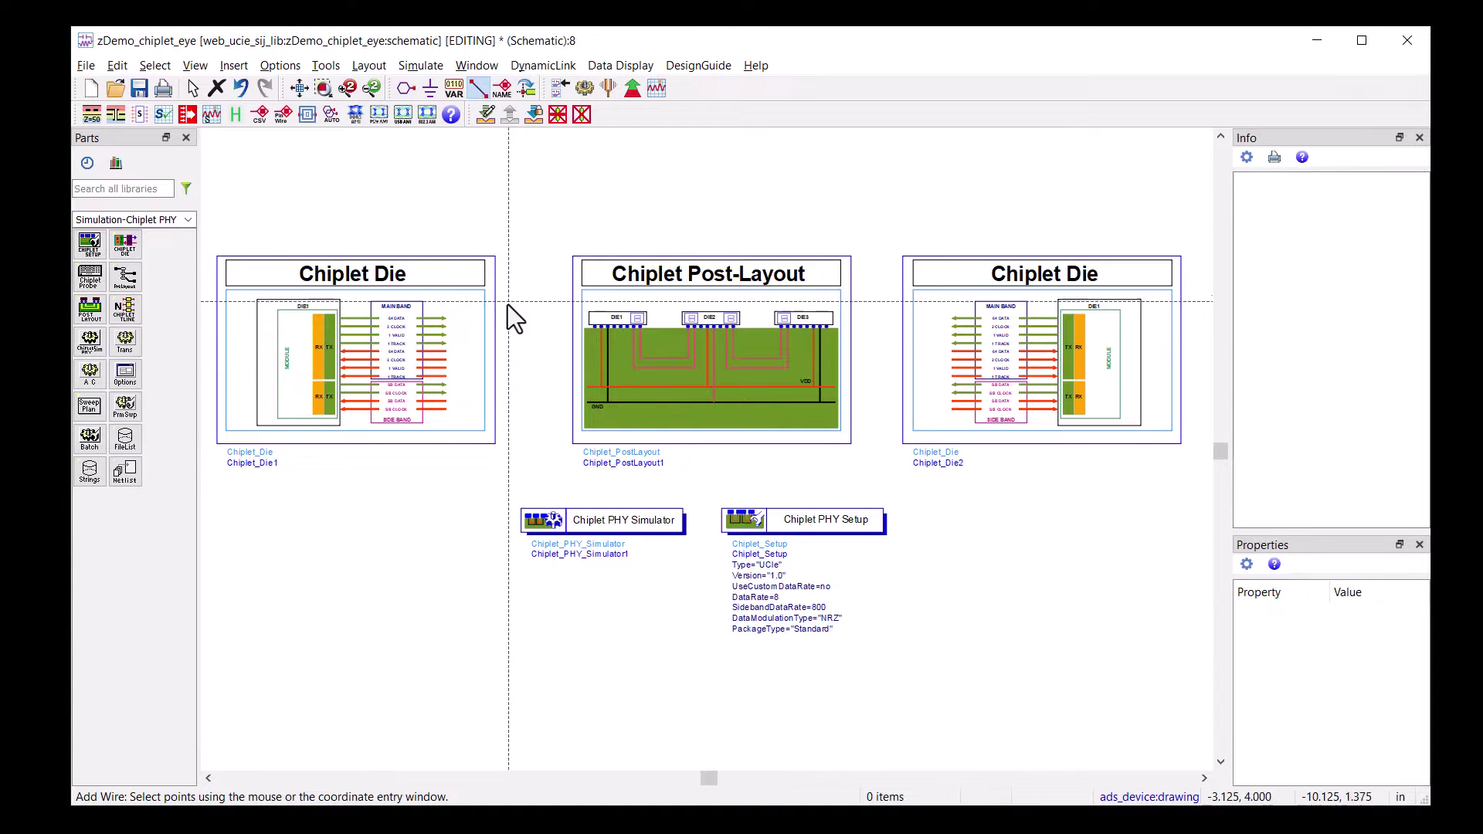
{"action": "left_click", "coordinate": [495, 333]}
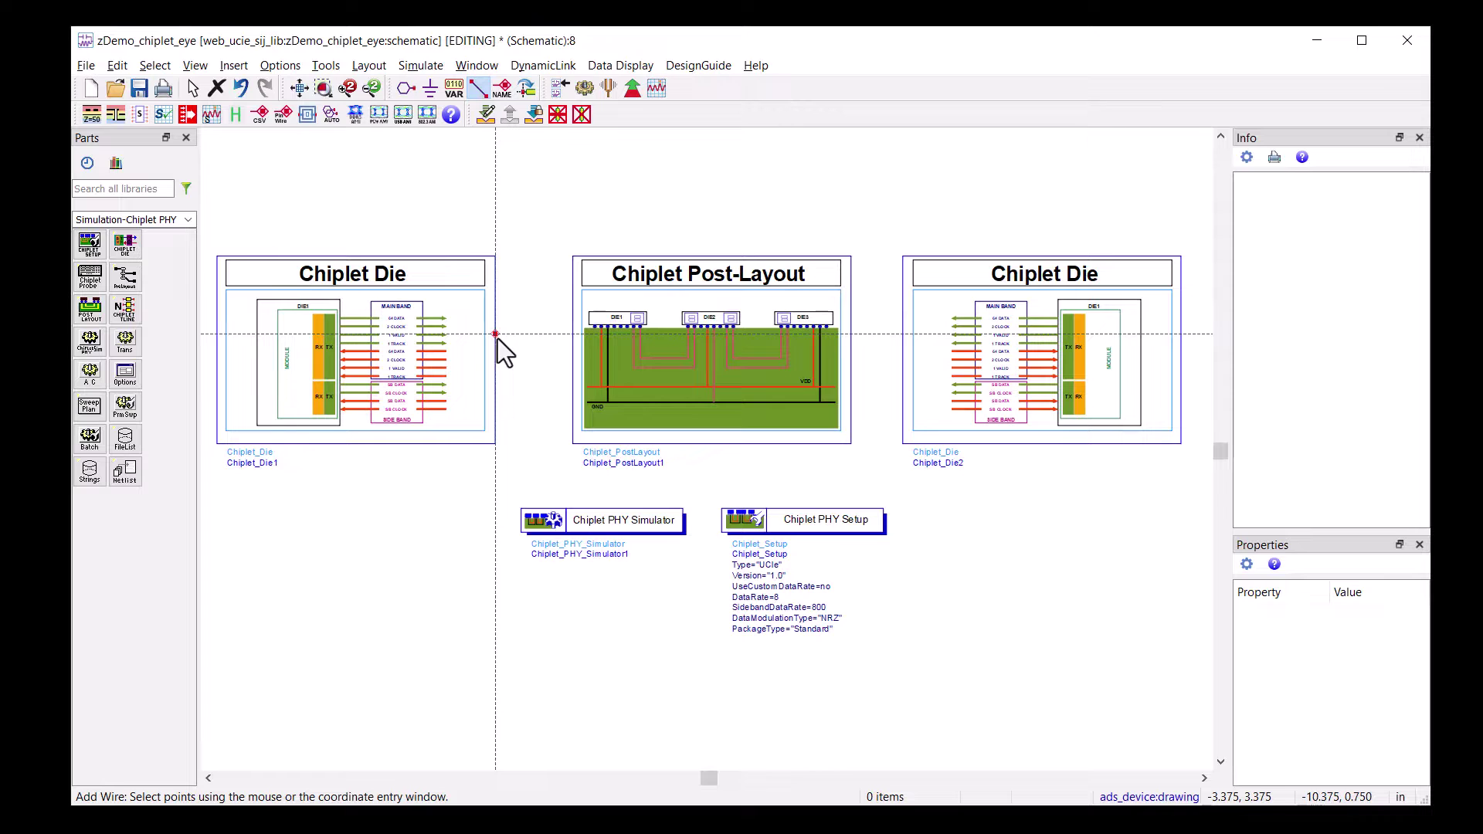
{"action": "left_click", "coordinate": [572, 336]}
{"action": "left_click", "coordinate": [669, 400]}
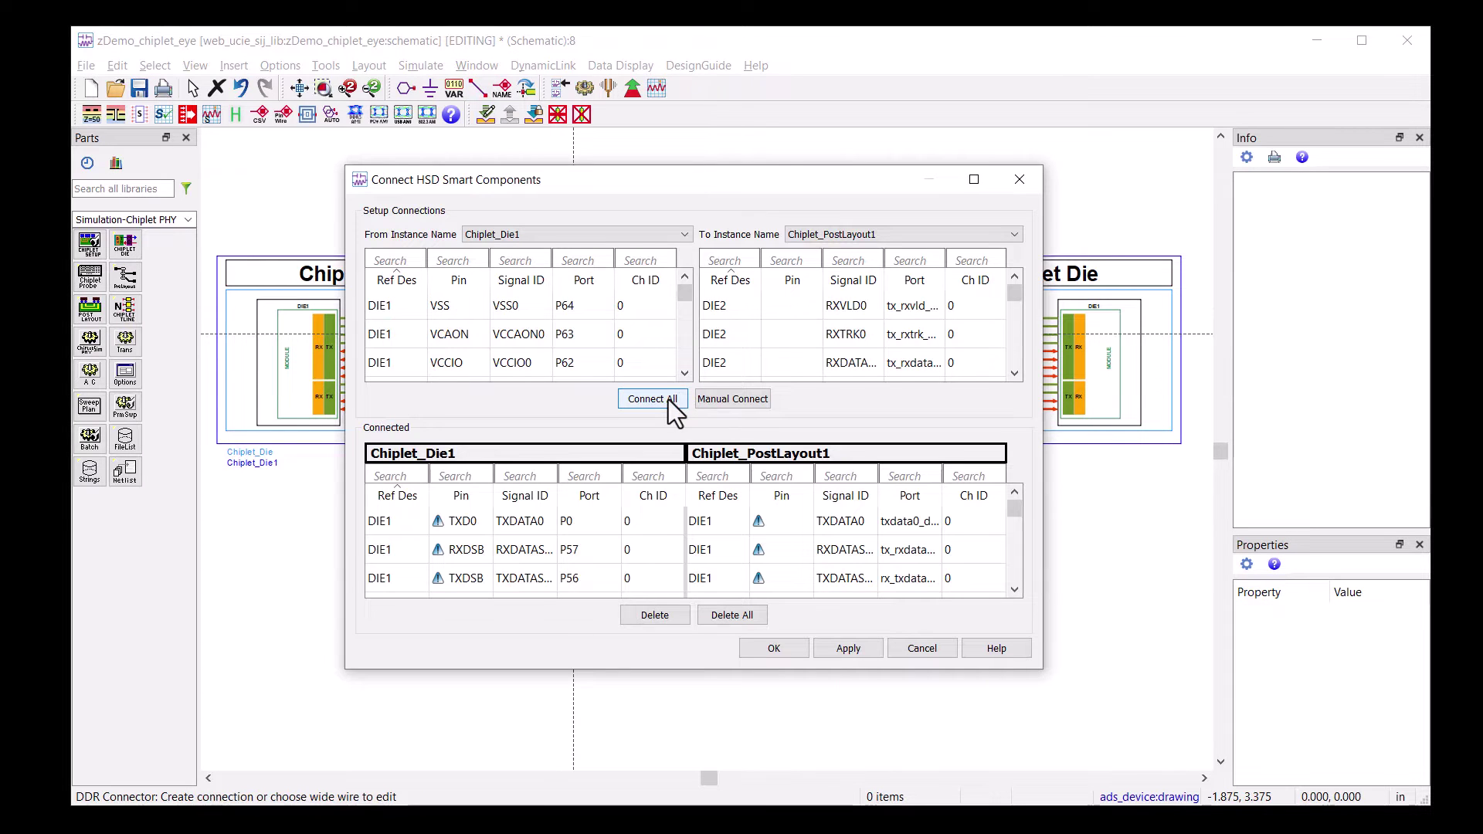
{"action": "left_click", "coordinate": [799, 653]}
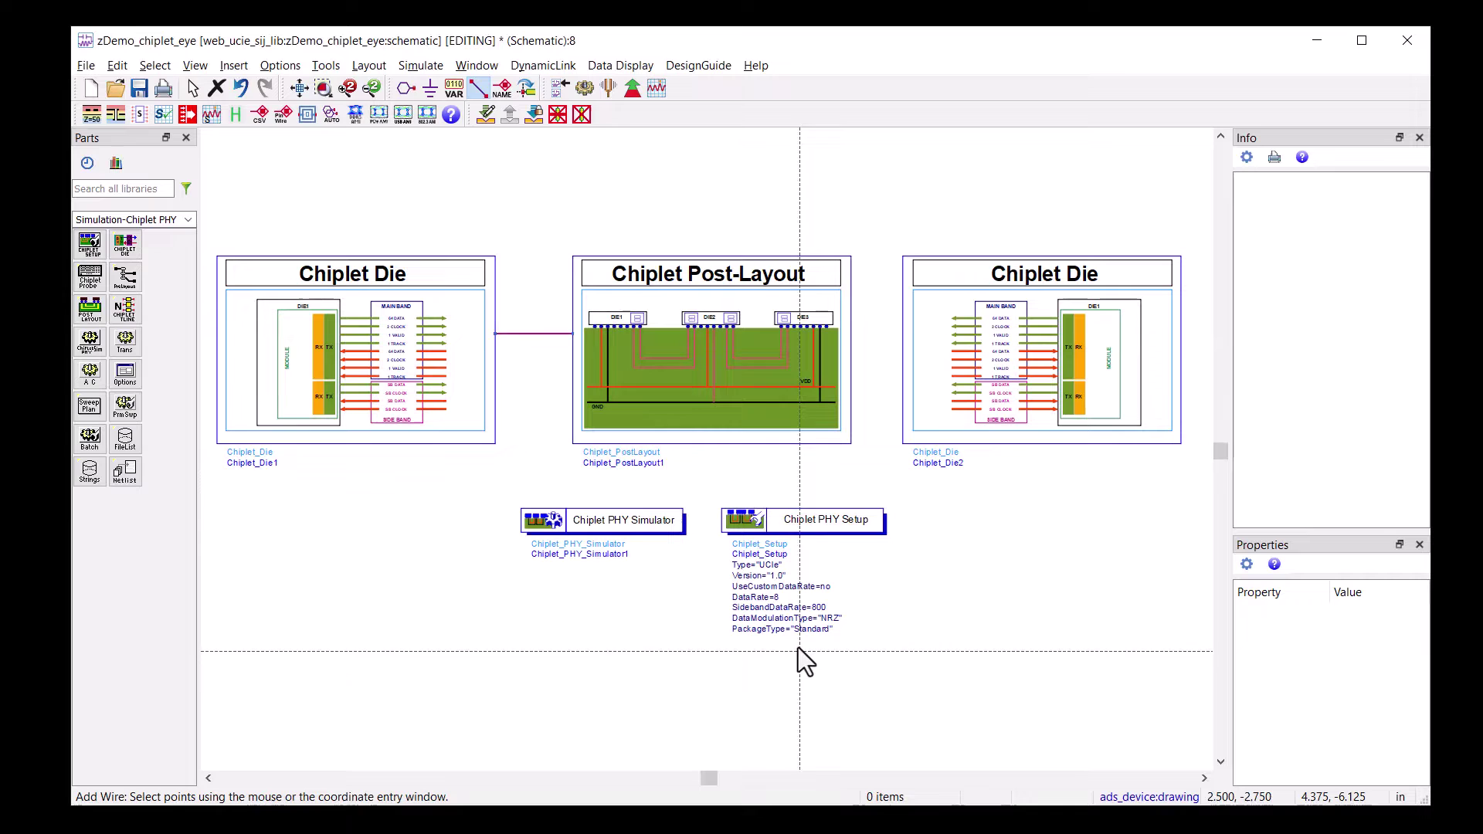
{"action": "left_click", "coordinate": [902, 338]}
{"action": "left_click", "coordinate": [674, 399]}
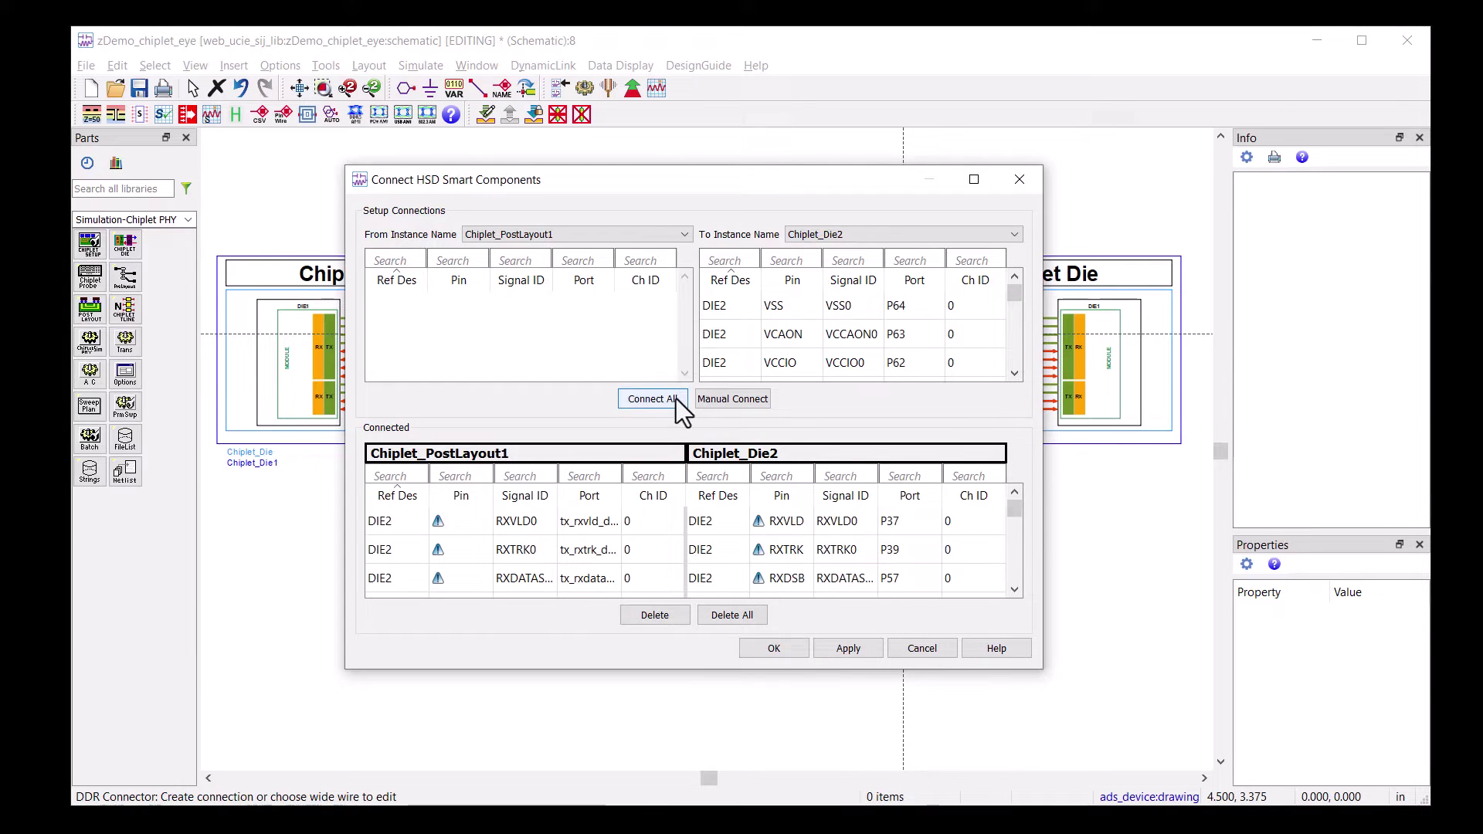
{"action": "left_click", "coordinate": [763, 648]}
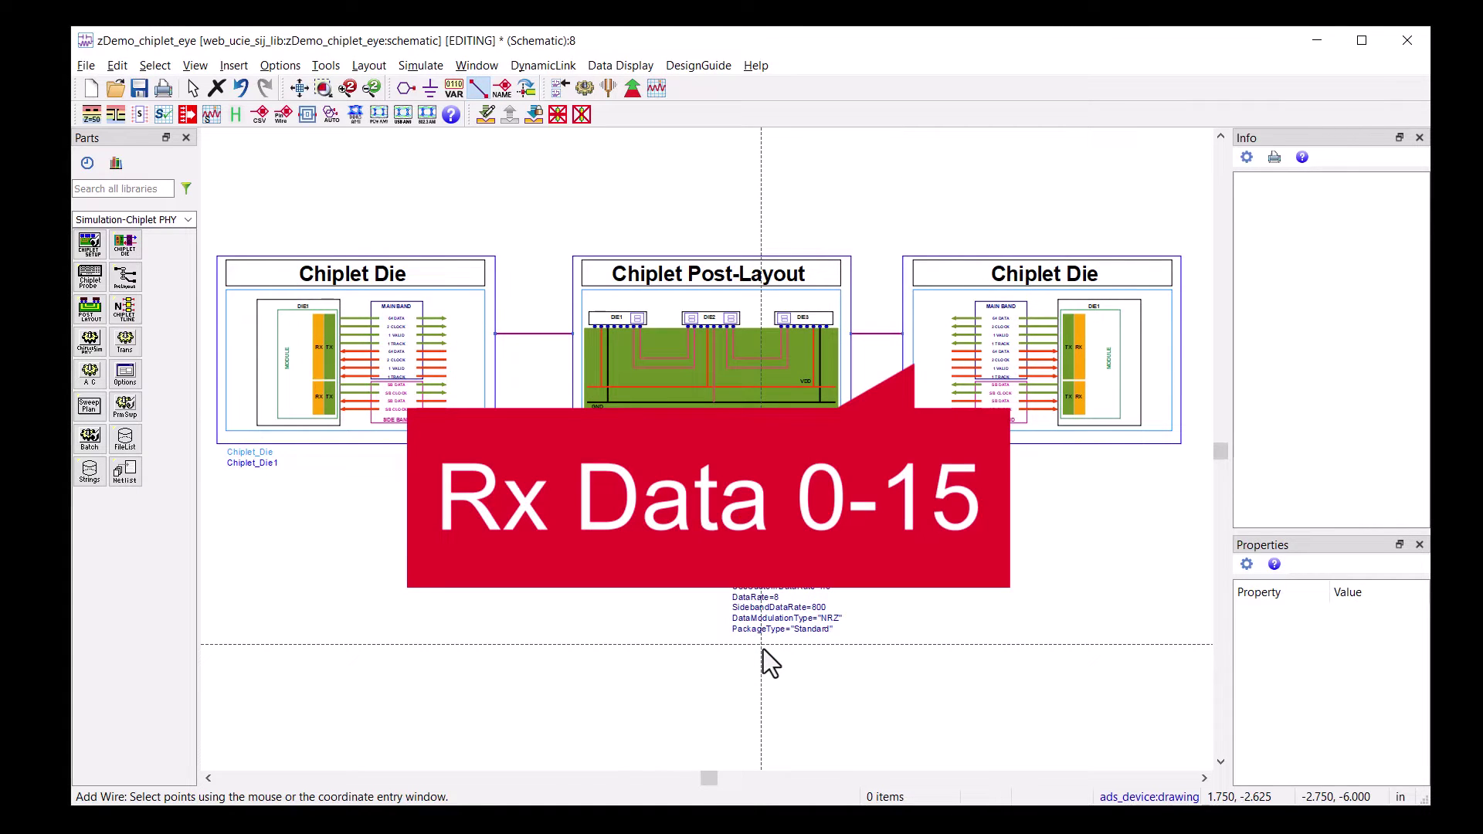
Step: Place a Chiplet Probe below the right Chiplet Die
{"action": "key", "text": "Escape"}
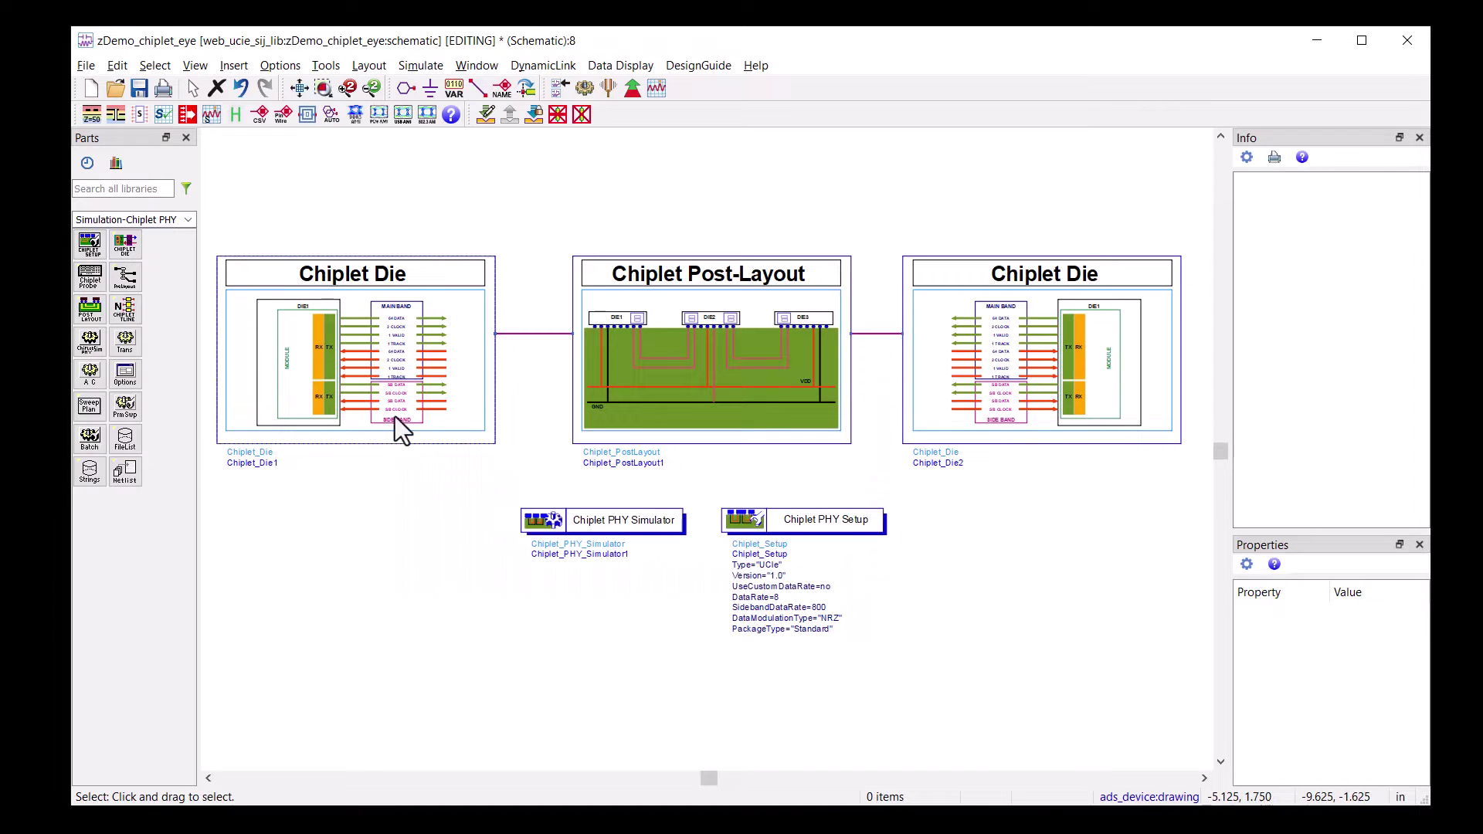
{"action": "left_click", "coordinate": [94, 283]}
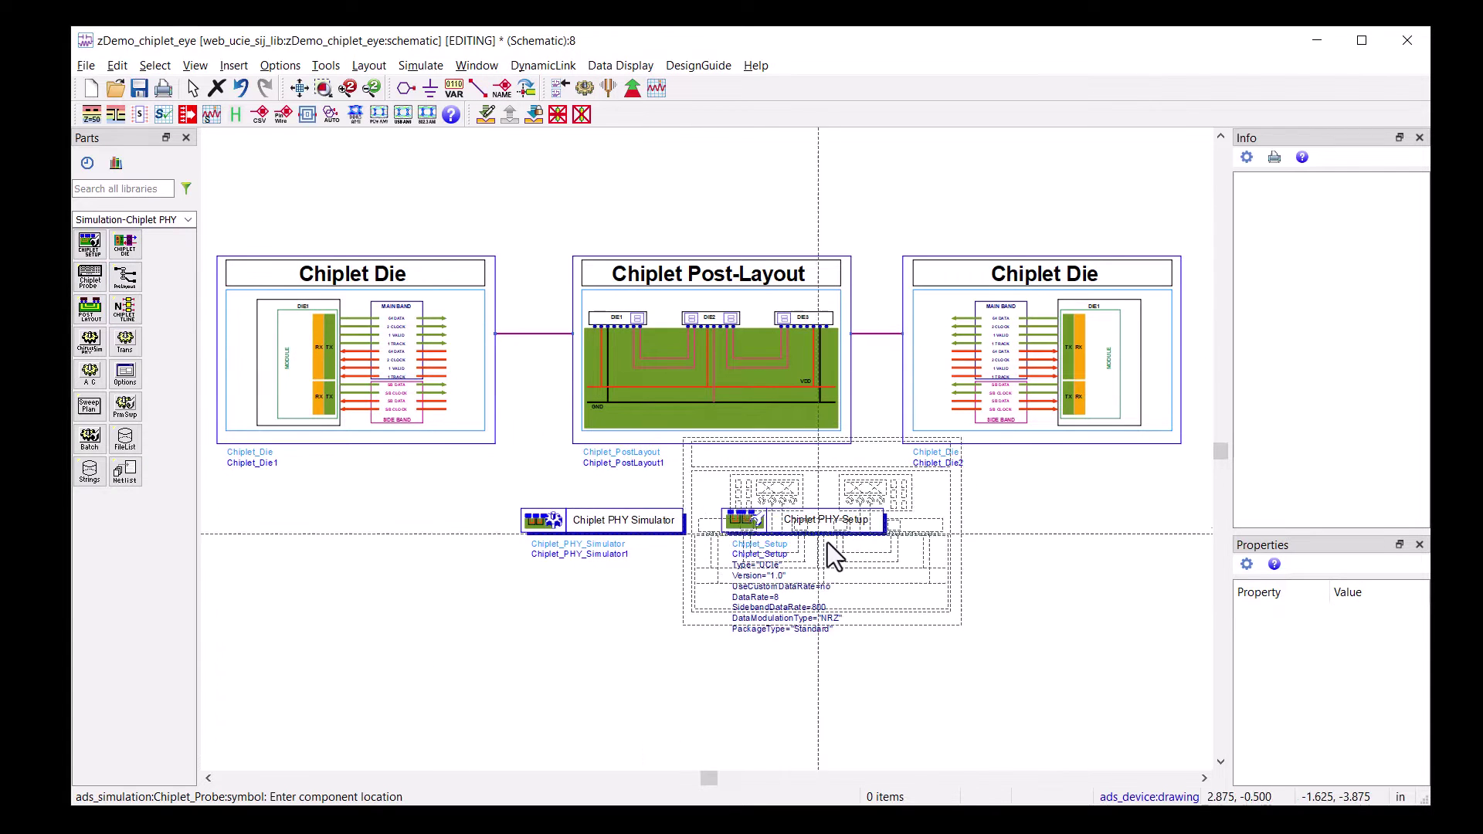
{"action": "left_click", "coordinate": [1037, 613]}
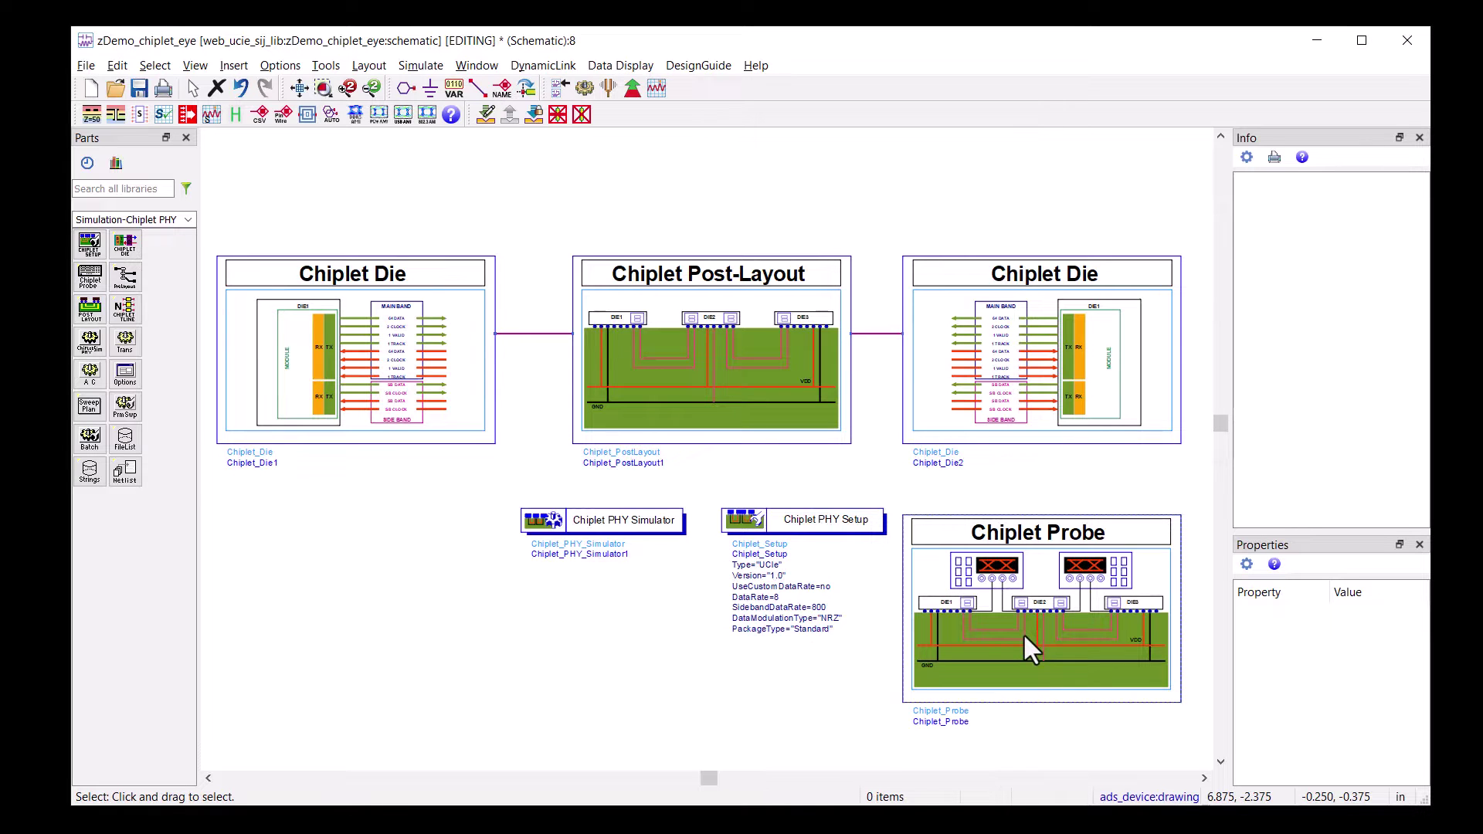
Step: Give the probe a custom eye mask with width 0.5 and height 0.05
{"action": "double_click", "coordinate": [1024, 637]}
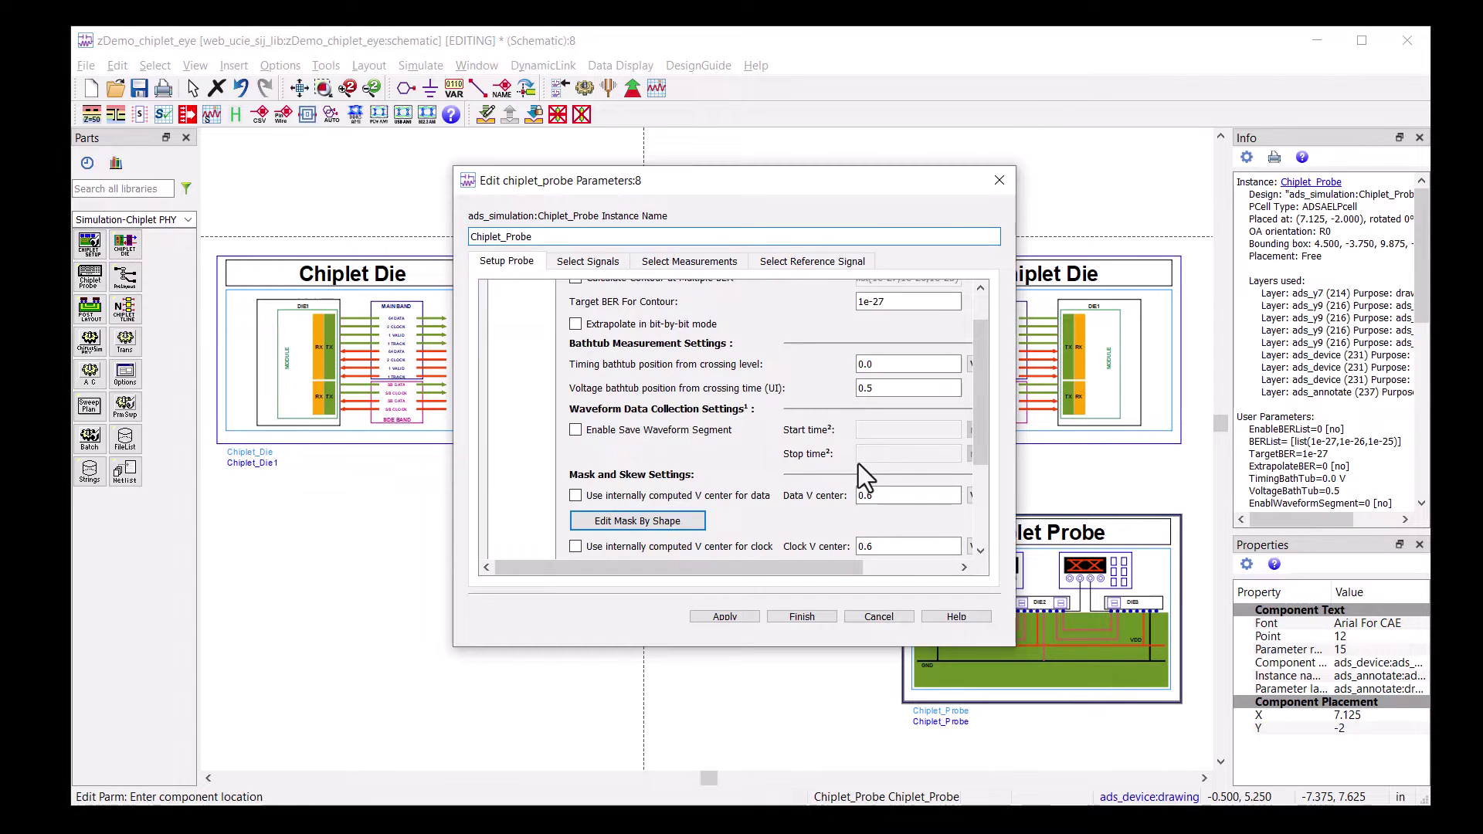
{"action": "scroll", "coordinate": [865, 477], "scroll_direction": "down", "scroll_amount": 2}
{"action": "left_click", "coordinate": [672, 474]}
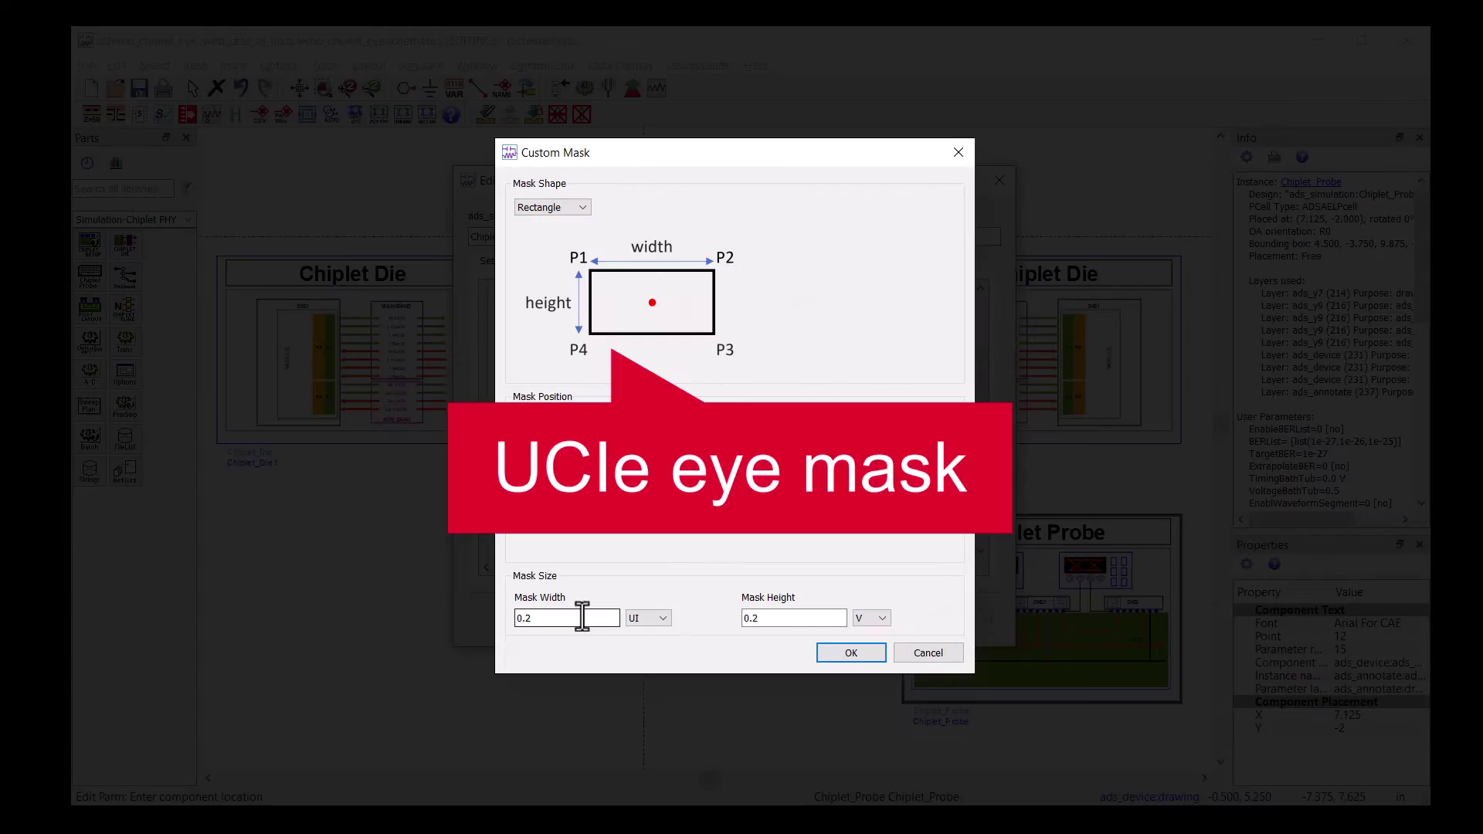
{"action": "left_click_drag", "start_coordinate": [582, 618], "coordinate": [525, 618]}
{"action": "type", "text": "0.5"}
{"action": "key", "text": "Tab"}
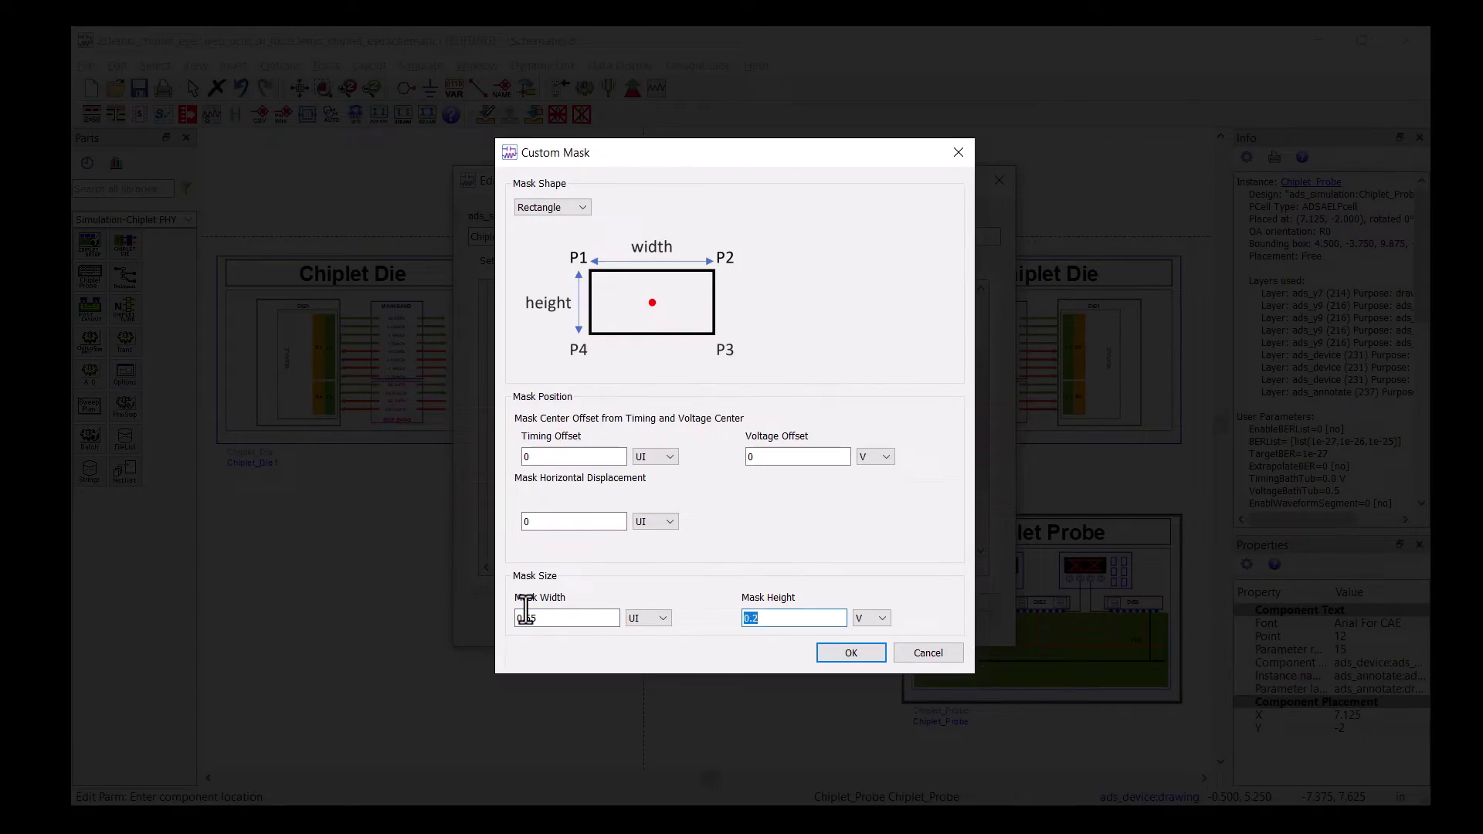
{"action": "type", "text": "0.05"}
{"action": "left_click", "coordinate": [851, 652]}
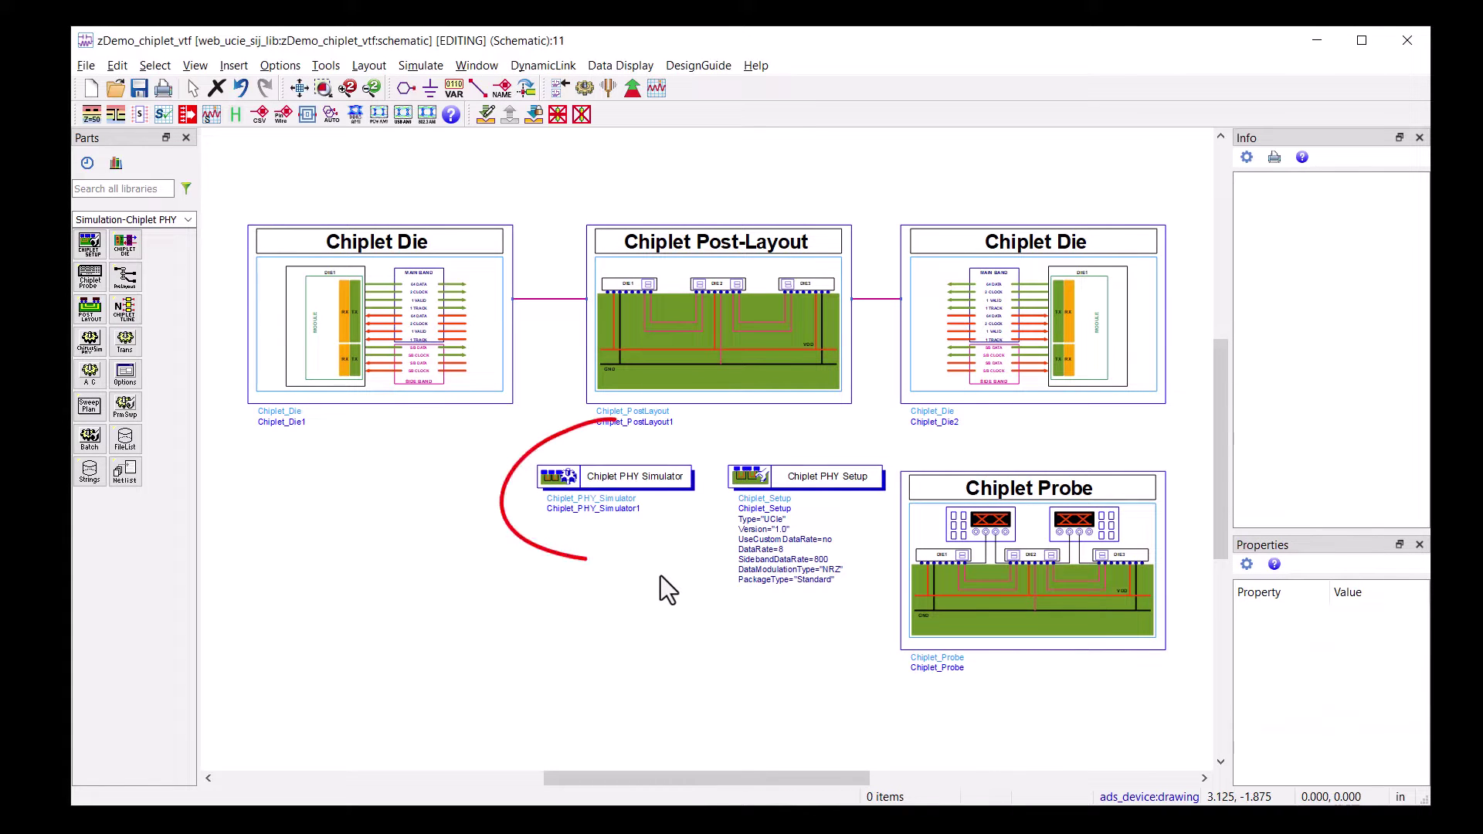
Step: Generate the VTF_sim_setup BatchSim controller from the Chiplet PHY Setup's batch simulation settings
{"action": "left_click", "coordinate": [638, 484]}
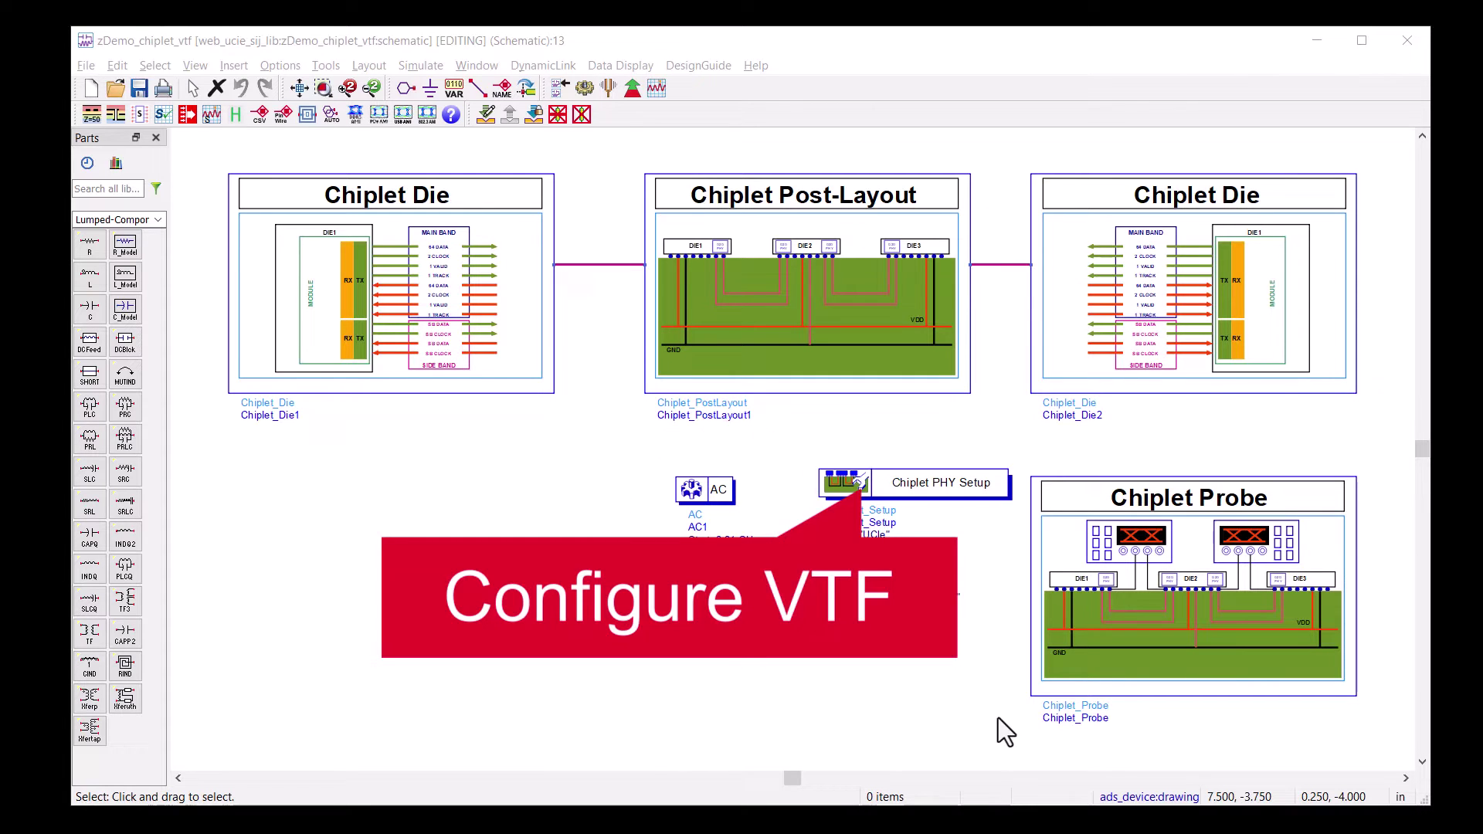
{"action": "double_click", "coordinate": [929, 497]}
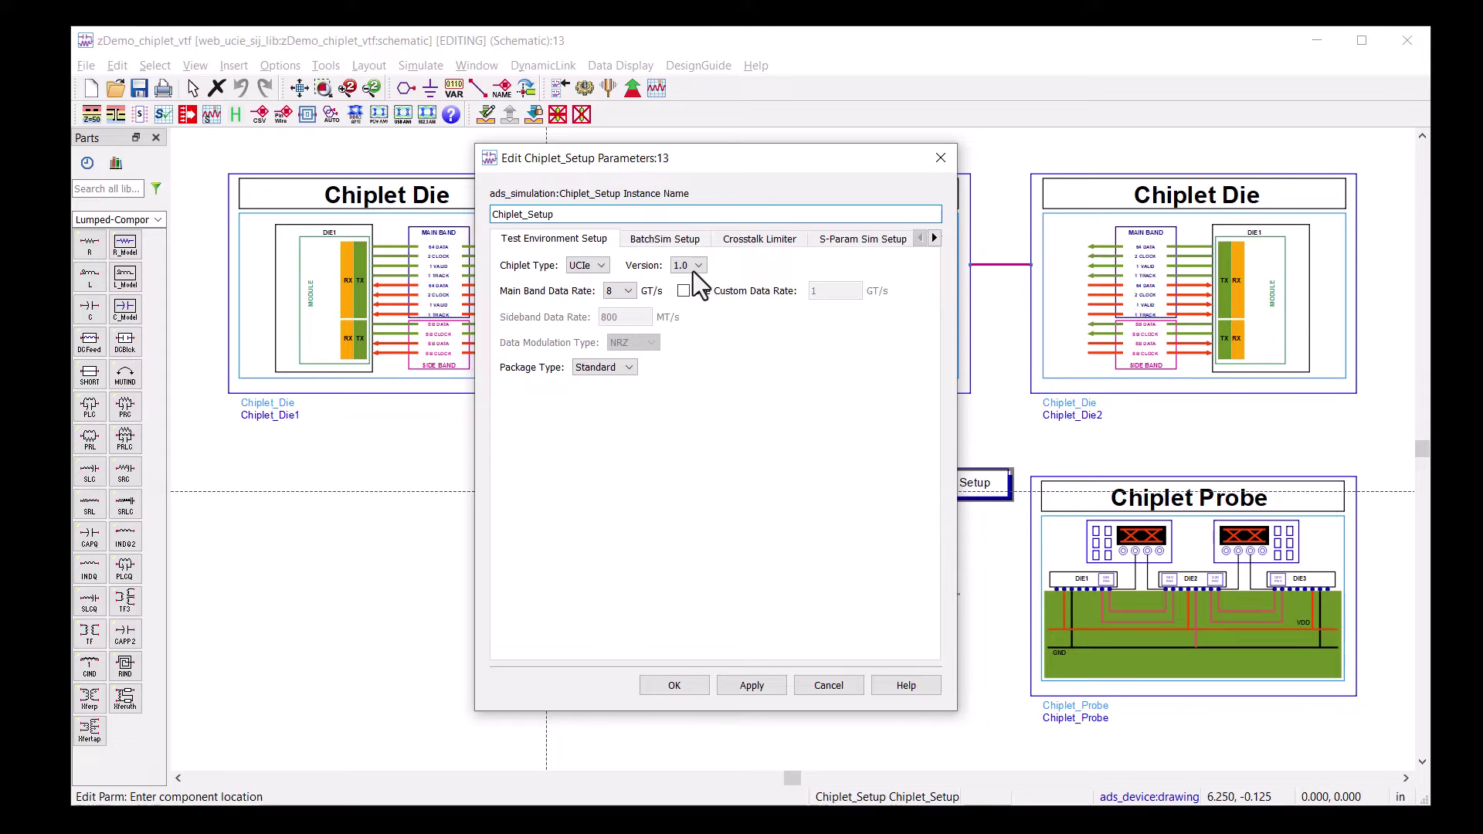
{"action": "left_click", "coordinate": [664, 239]}
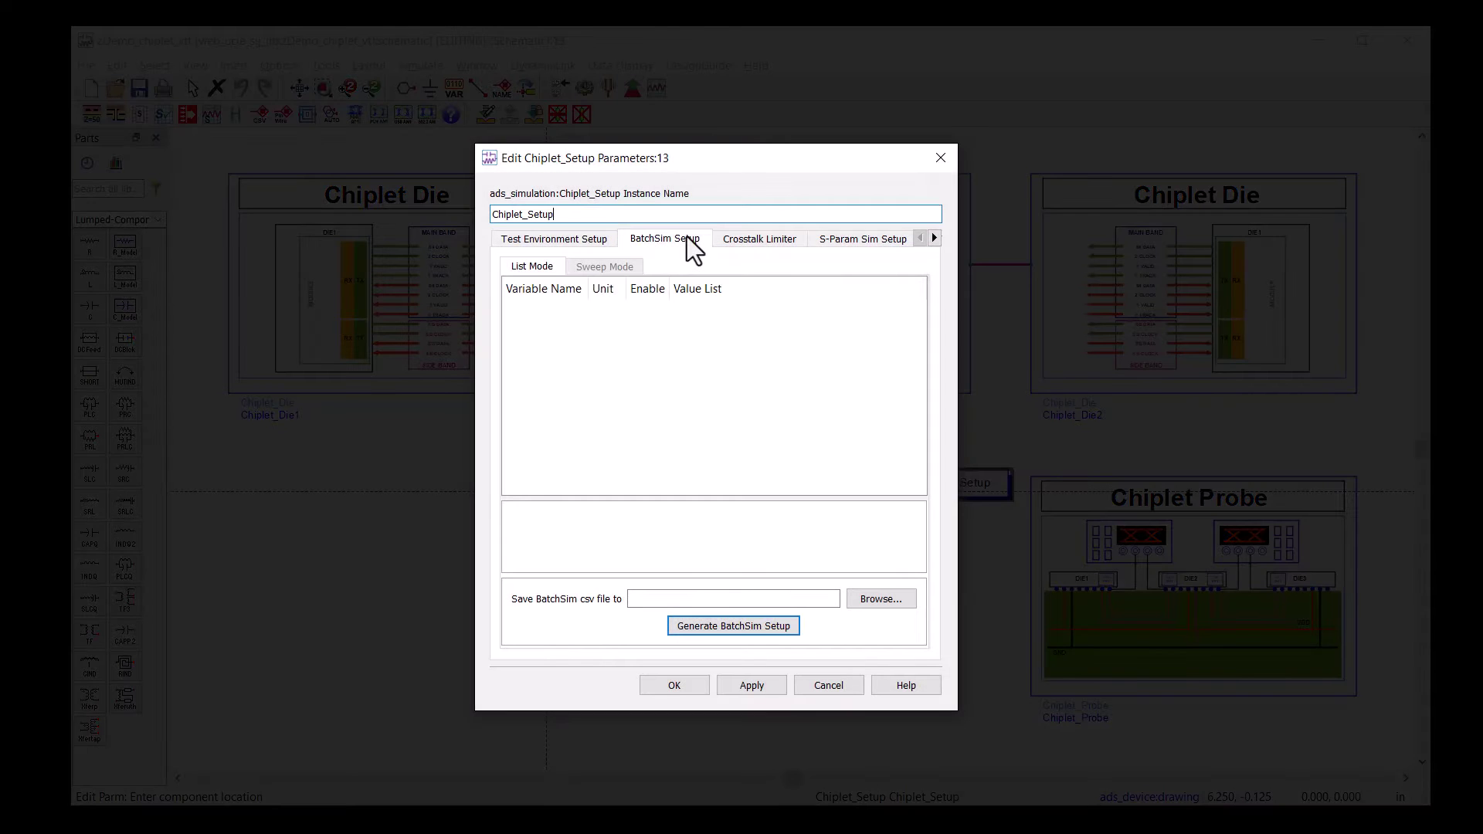
{"action": "left_click", "coordinate": [683, 596]}
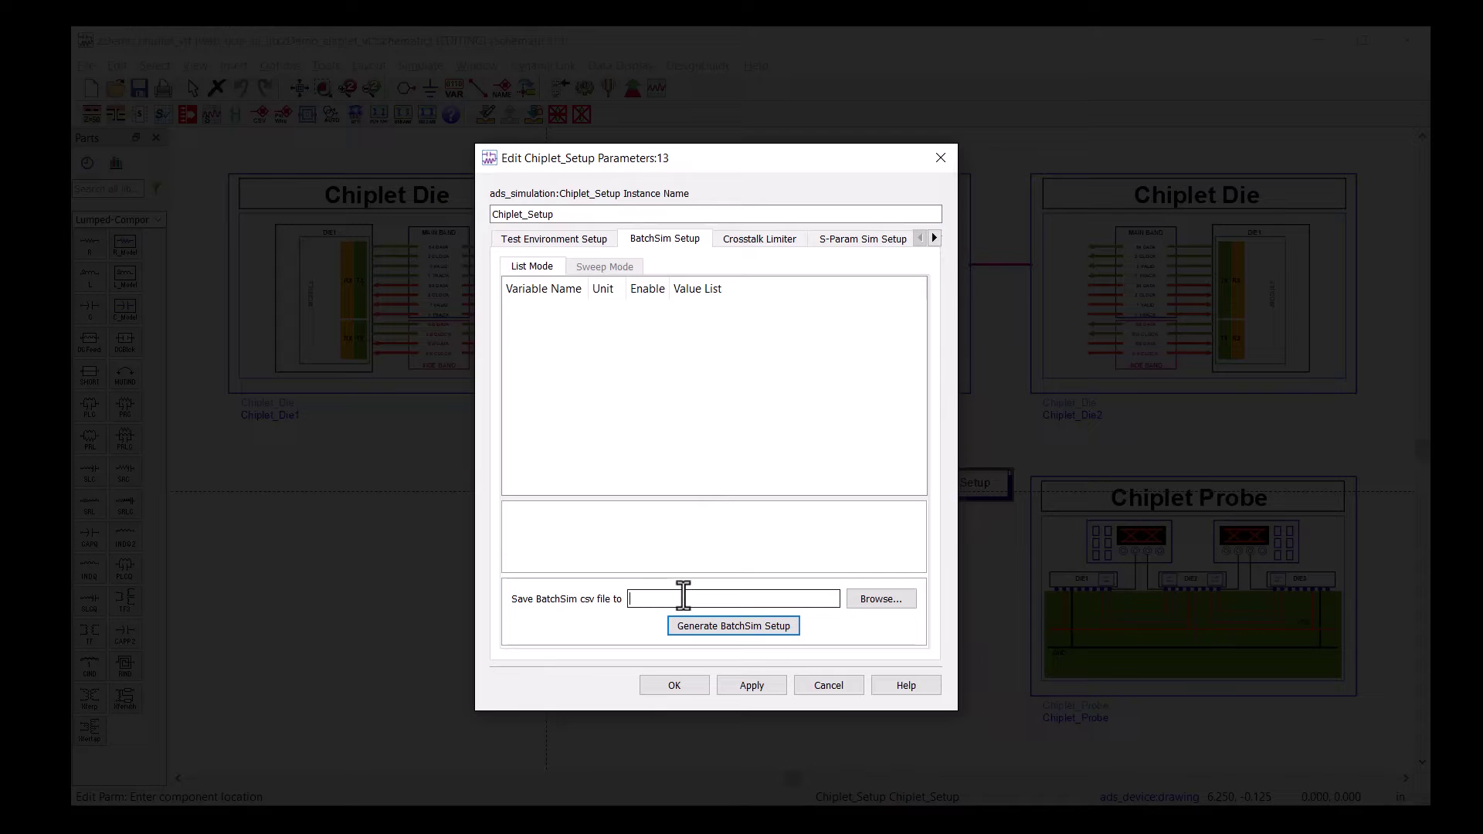
{"action": "type", "text": "VTF_sim_"}
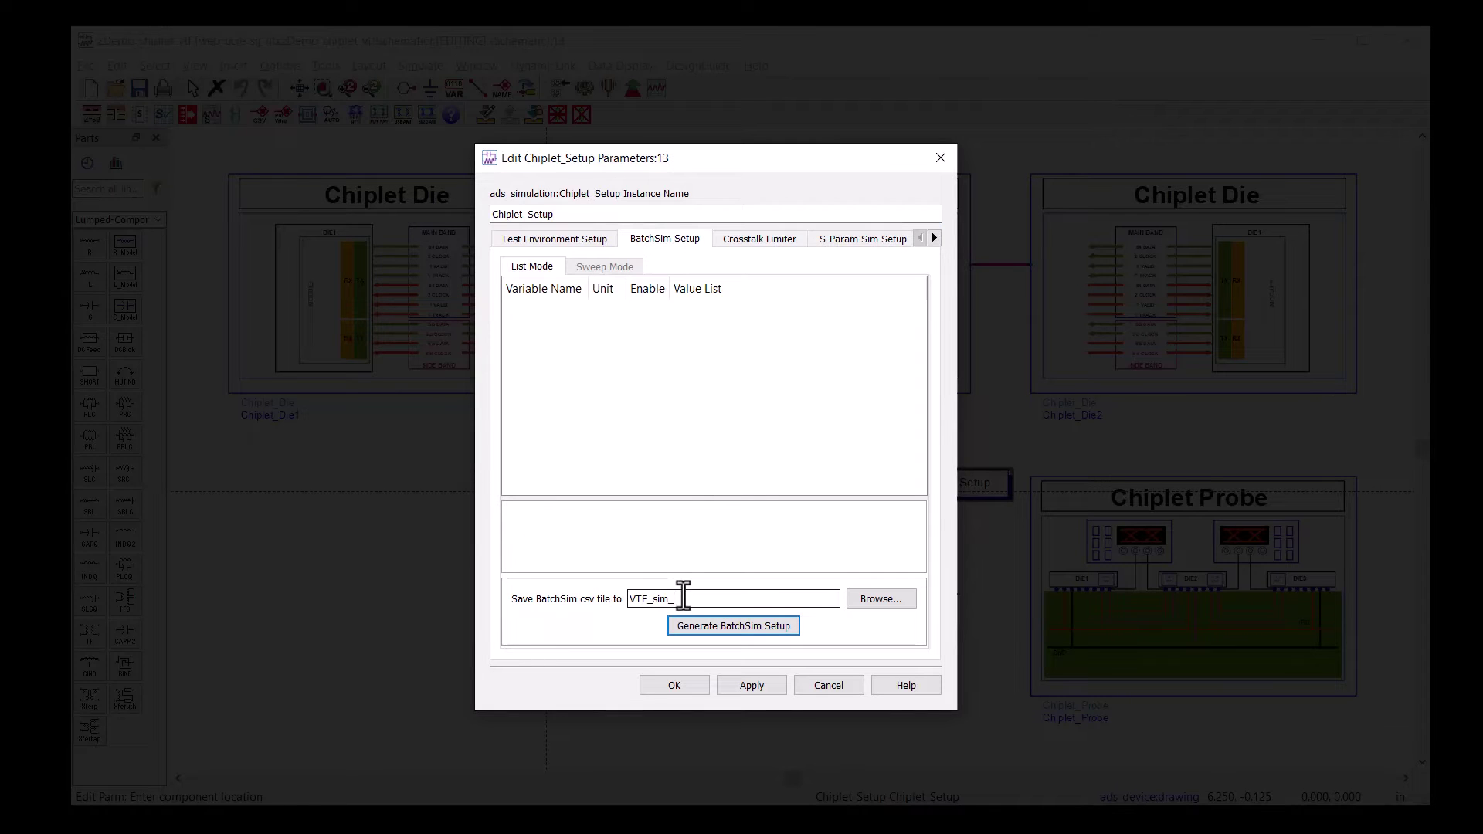
{"action": "type", "text": "setup"}
{"action": "left_click", "coordinate": [696, 630]}
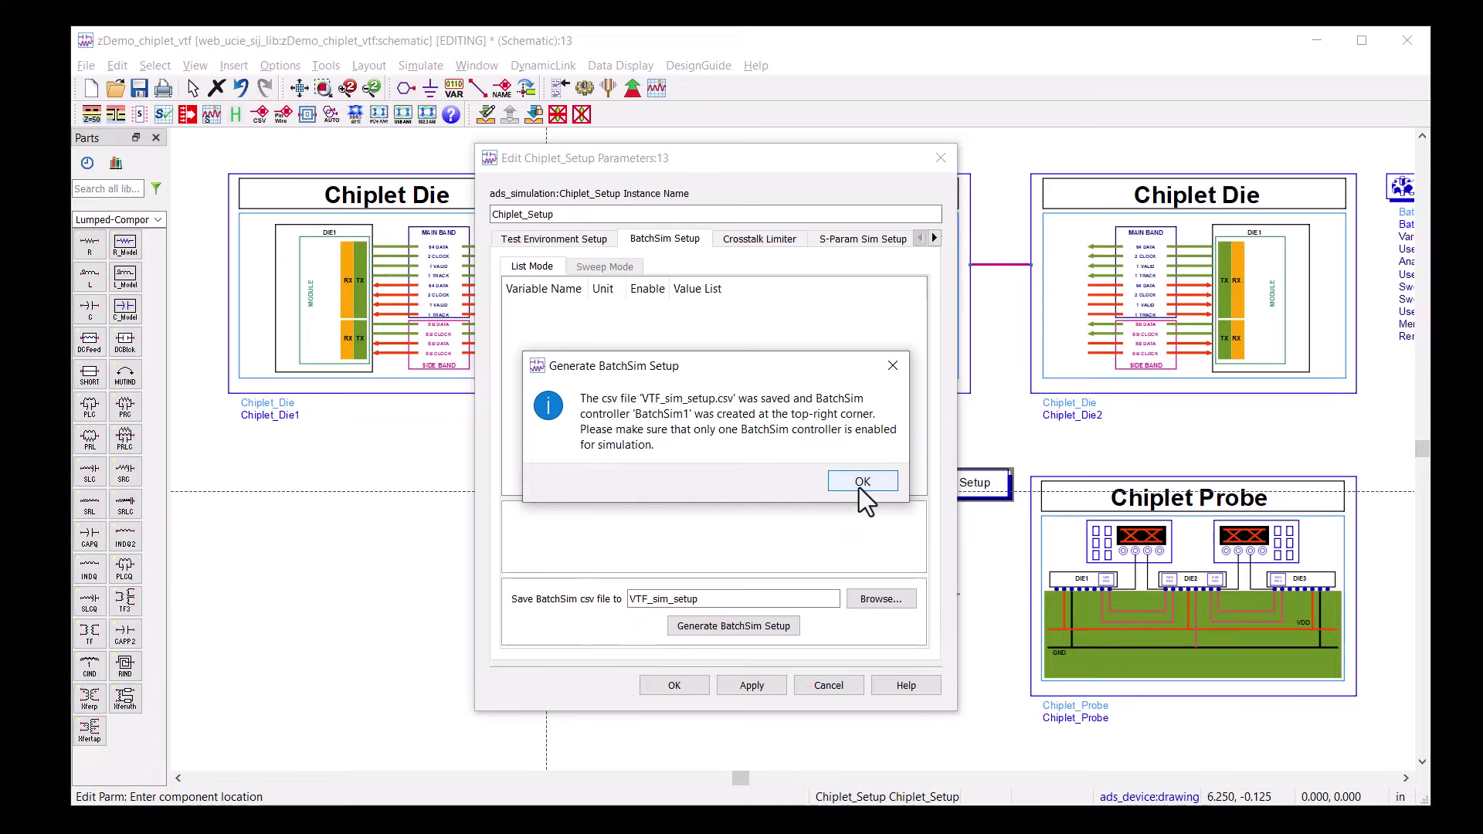
{"action": "left_click", "coordinate": [859, 488]}
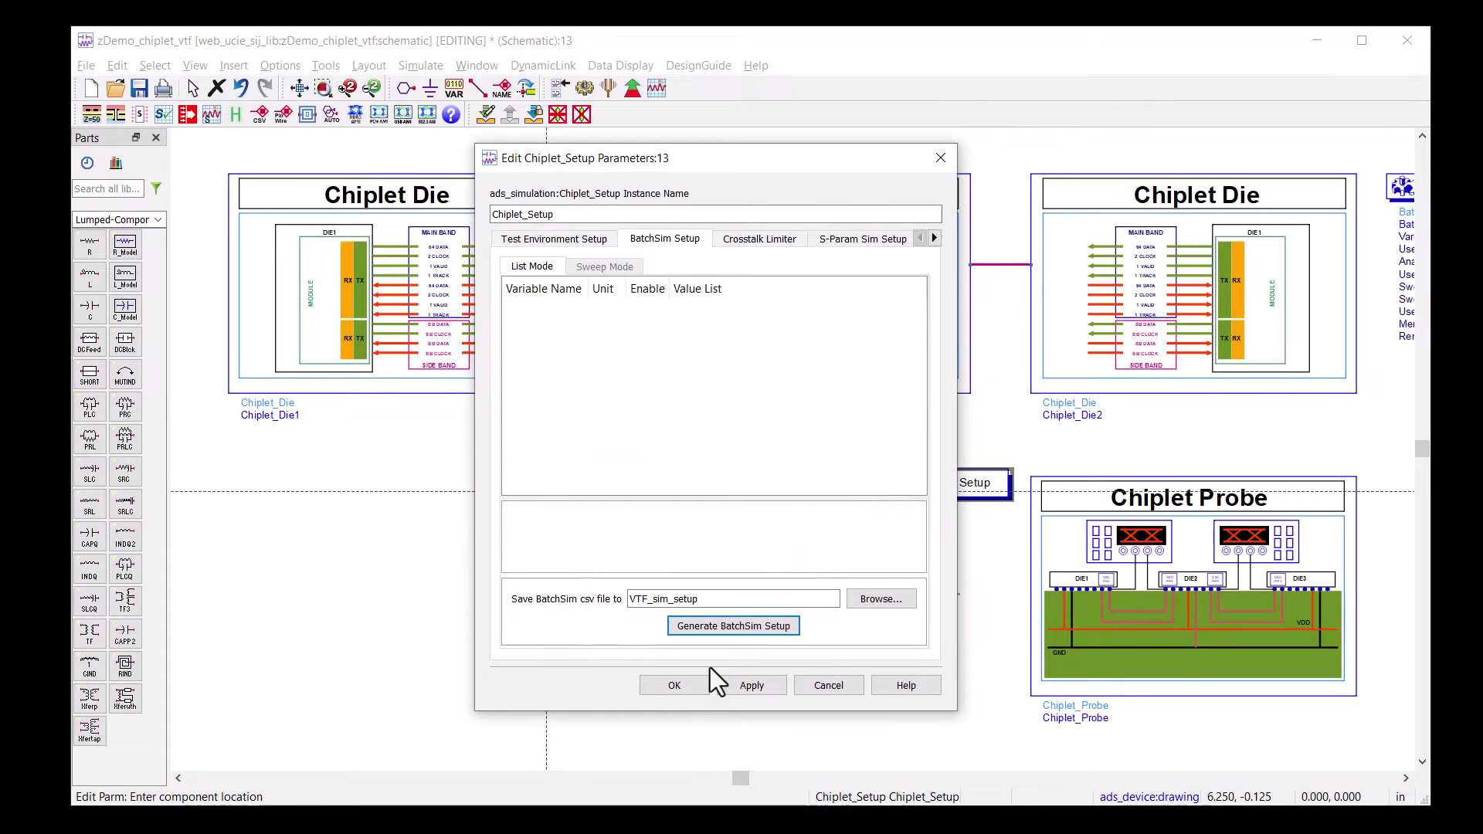
{"action": "left_click", "coordinate": [652, 685]}
{"action": "right_click", "coordinate": [1317, 431]}
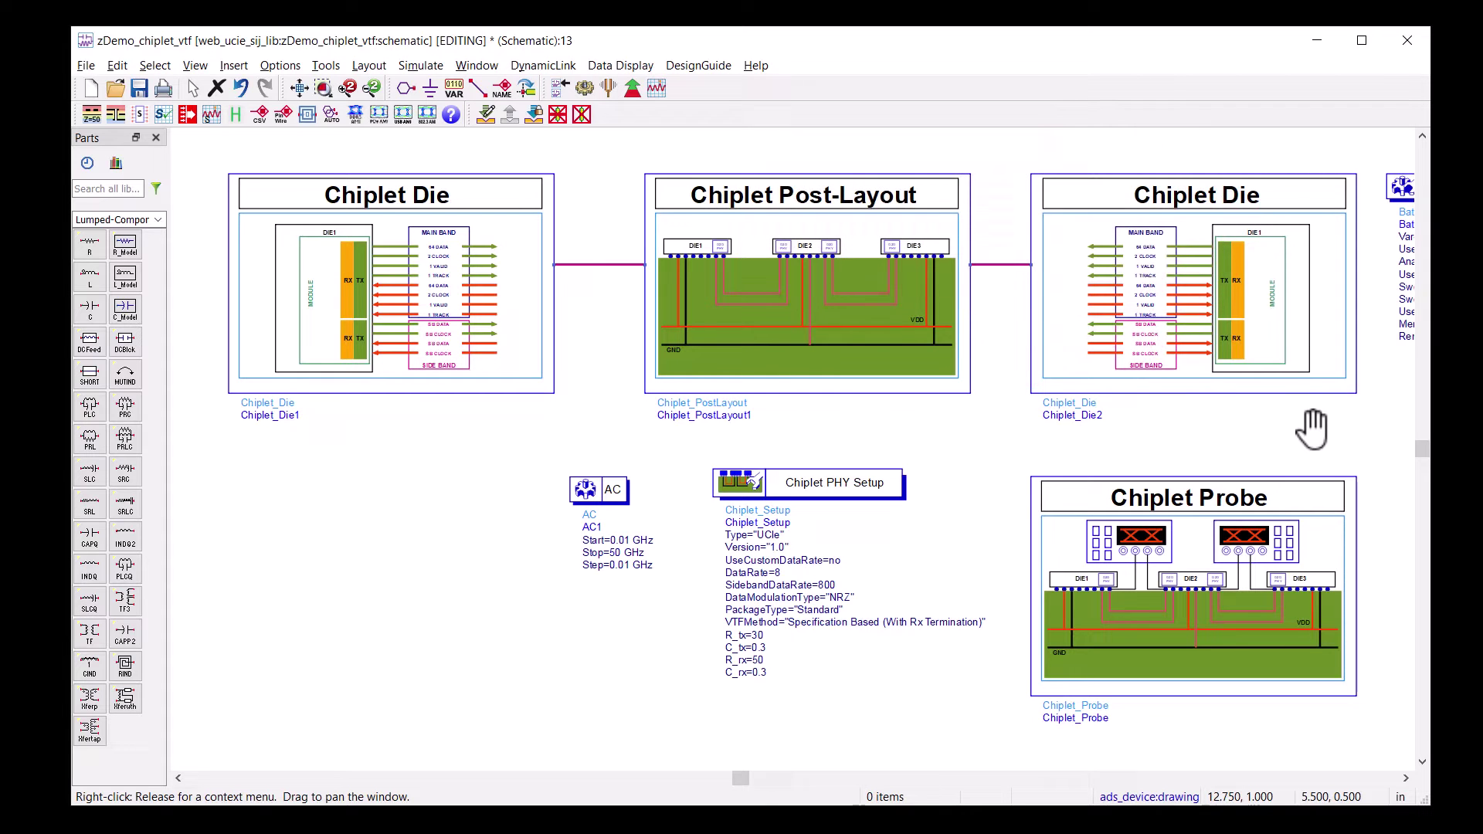
Step: Pan the schematic toward the BatchSim controller
{"action": "left_click_drag", "start_coordinate": [1311, 430], "coordinate": [1063, 424]}
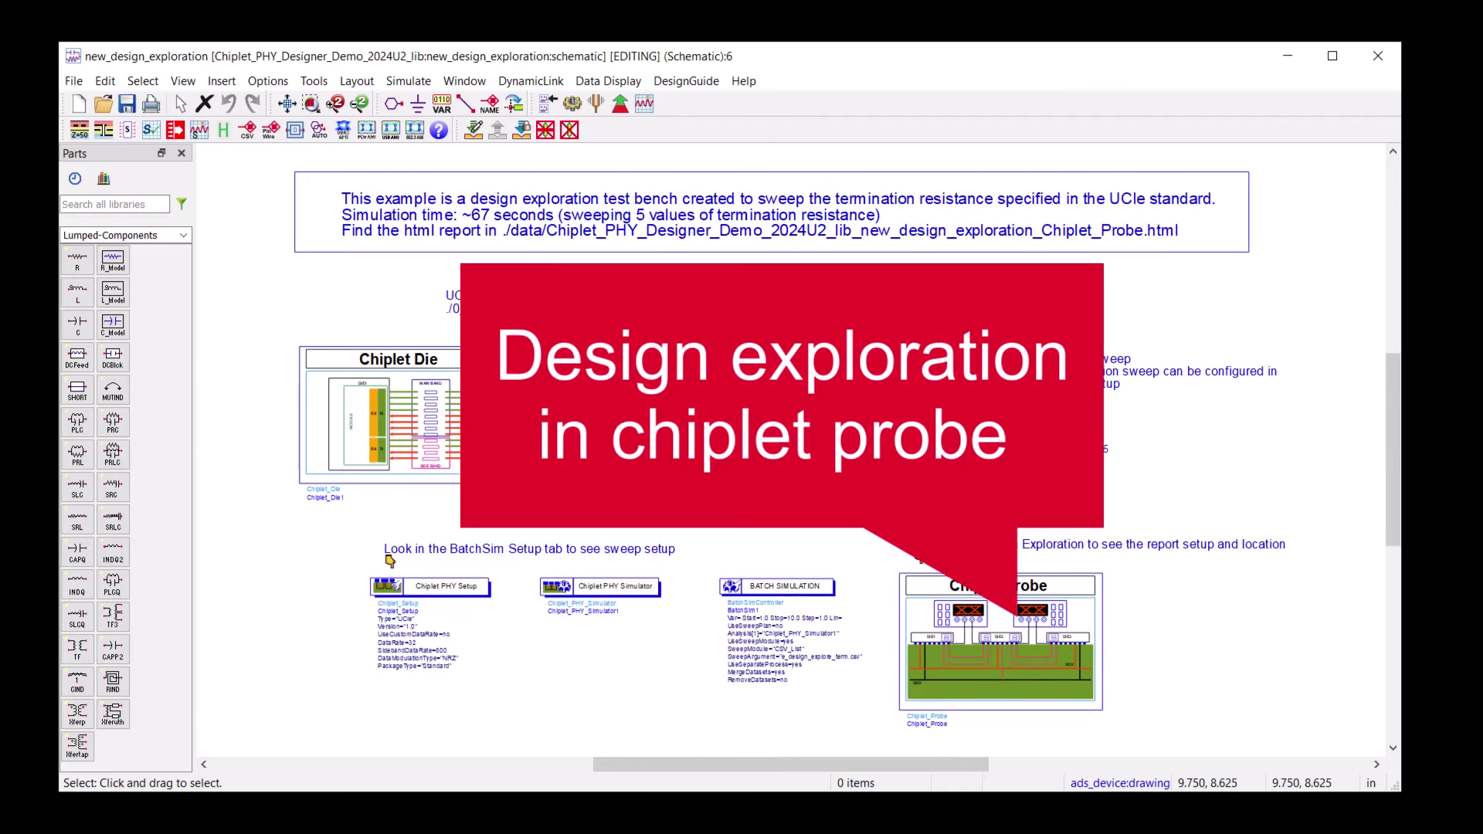
Step: Open the Chiplet Probe parameters on the new_design_exploration testbench
{"action": "double_click", "coordinate": [990, 626]}
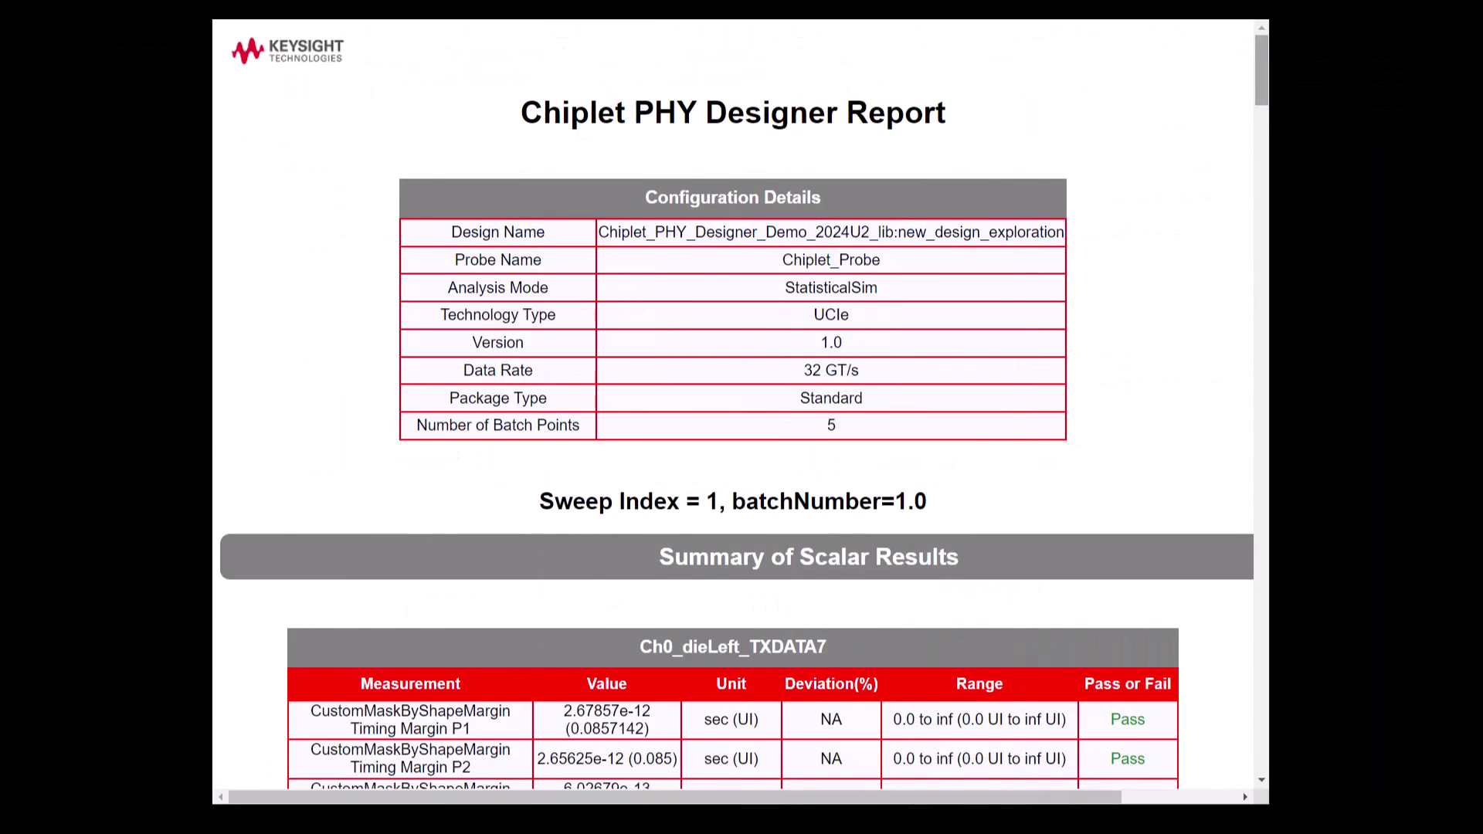
Step: Scroll the HTML report past the margin tables down to the TX and RX eye diagrams
{"action": "scroll", "coordinate": [736, 404], "scroll_direction": "down", "scroll_amount": 10}
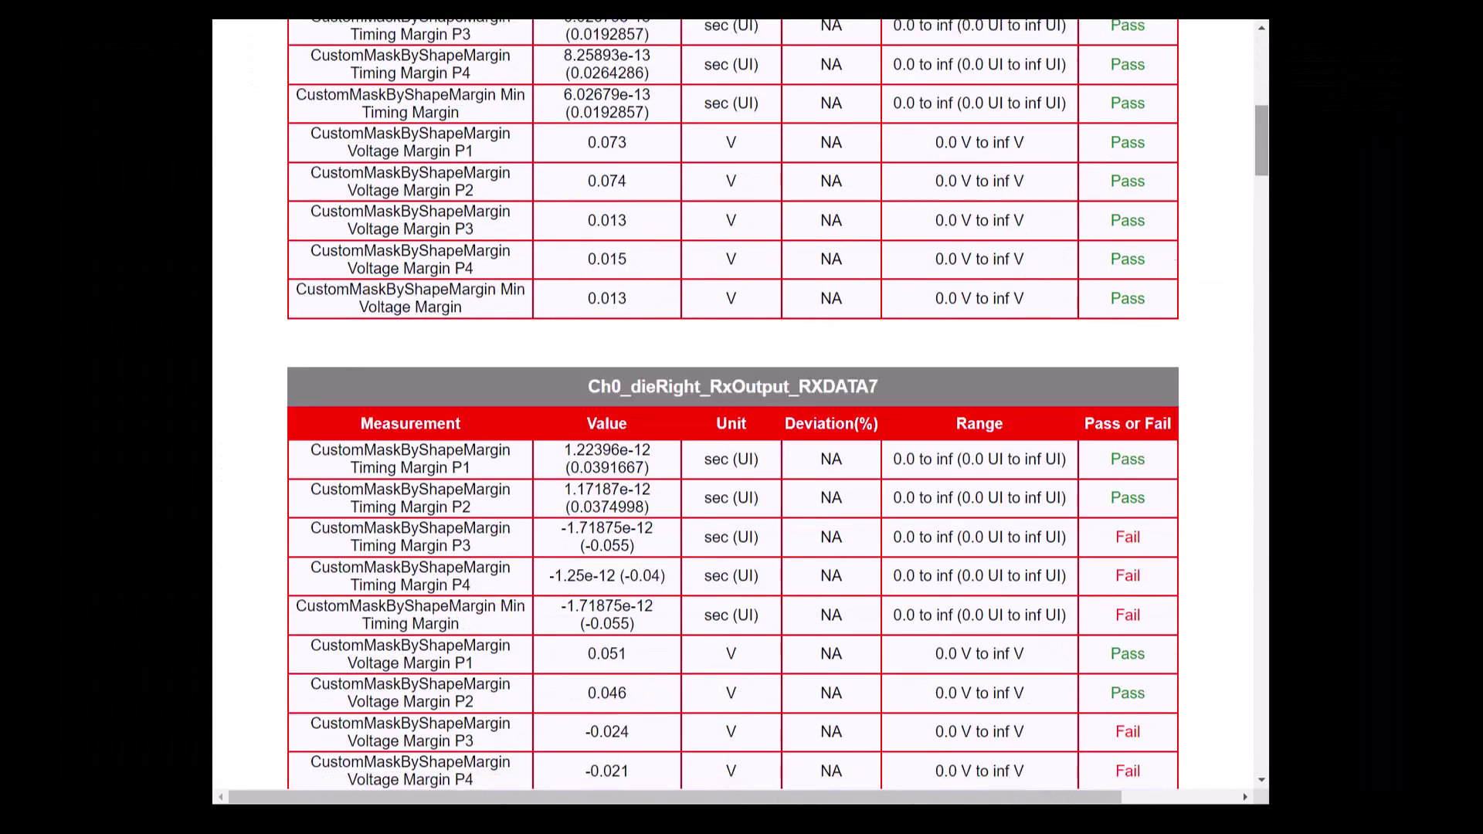
{"action": "scroll", "coordinate": [737, 404], "scroll_direction": "down", "scroll_amount": 9}
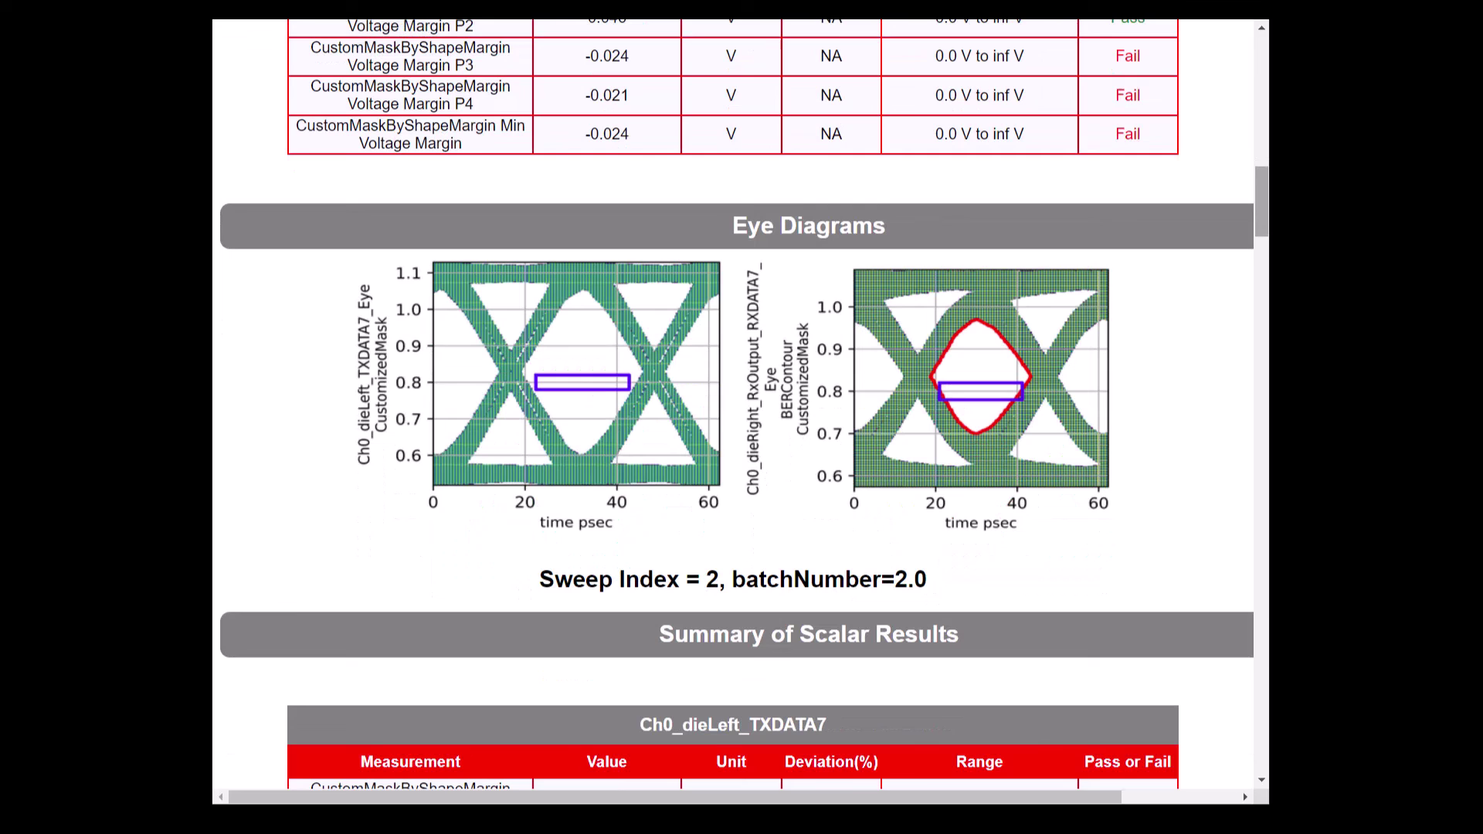